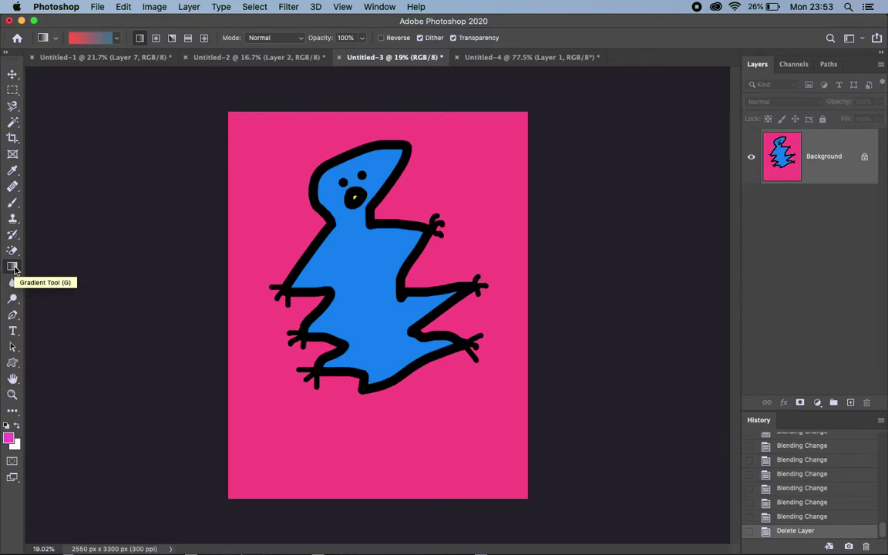
Switch to the Paint Bucket tool and back to the Gradient tool
{"action": "left_click", "coordinate": [13, 267]}
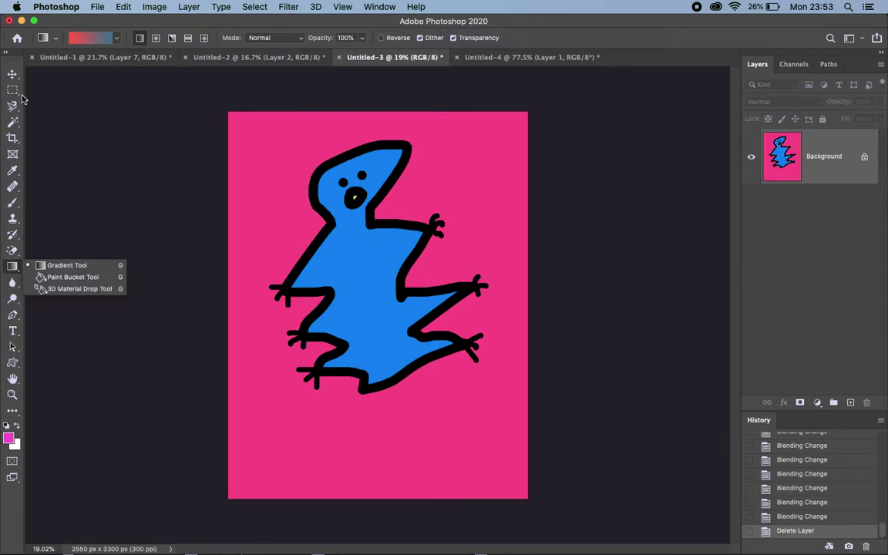
{"action": "left_click", "coordinate": [54, 277]}
{"action": "left_click", "coordinate": [12, 267]}
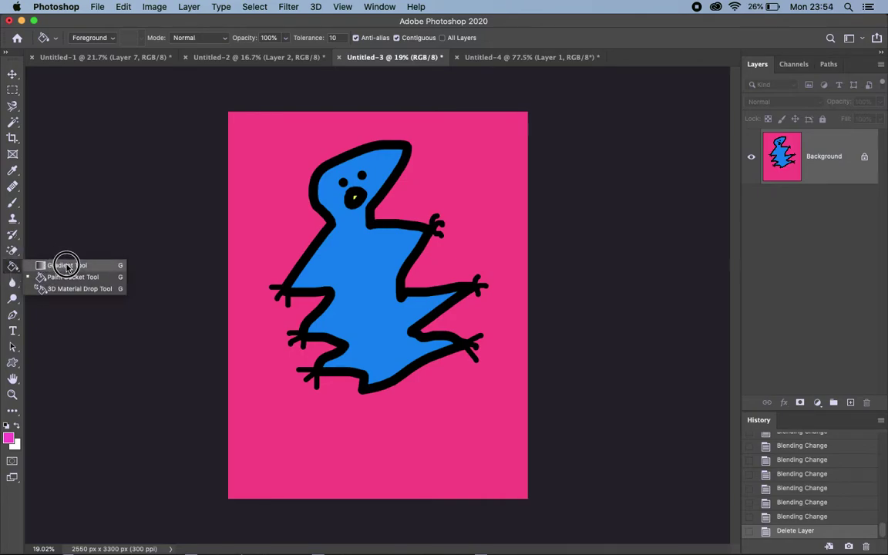
{"action": "left_click", "coordinate": [66, 265]}
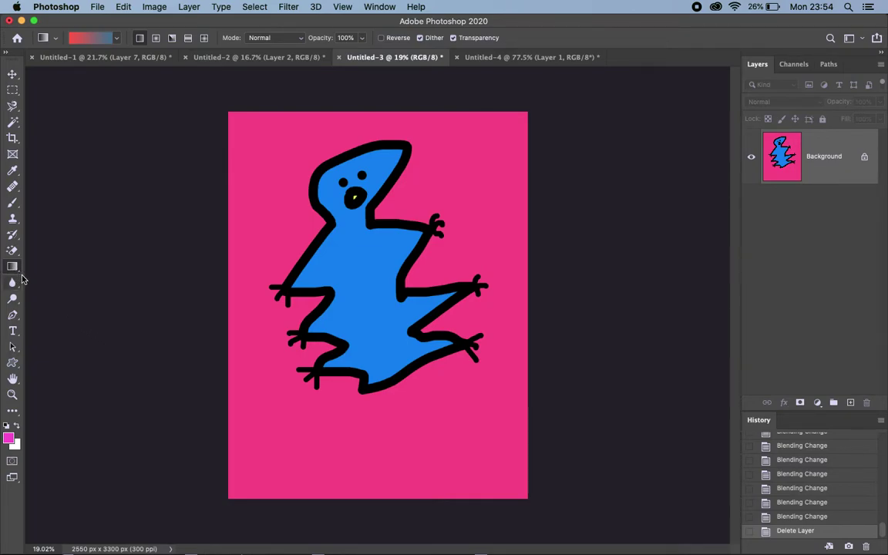
Switch to the Brush tool, return to the Gradient tool and show the tools grouped with it
{"action": "key", "text": "b"}
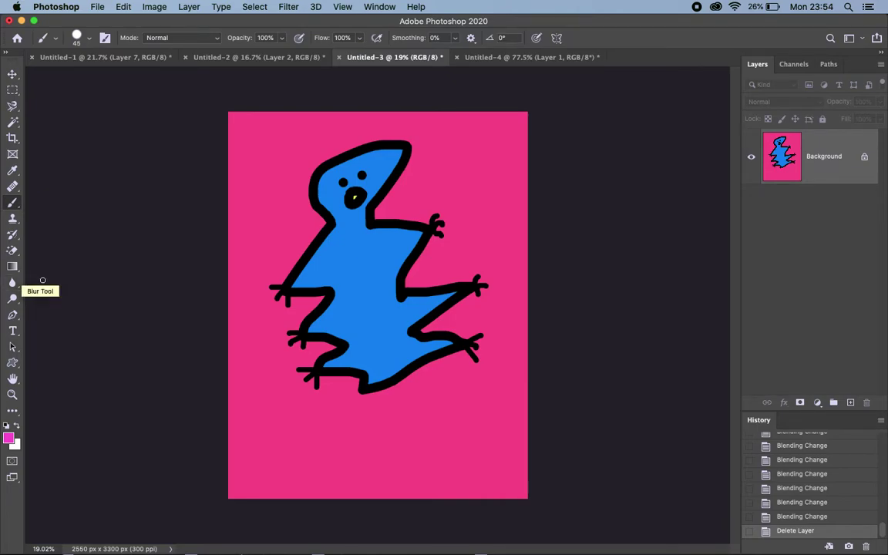
{"action": "key", "text": "g"}
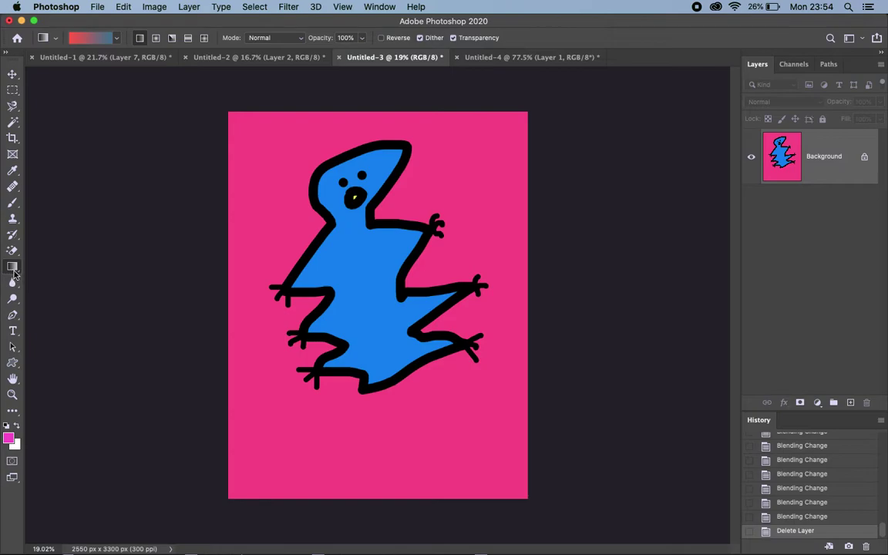
{"action": "left_click", "coordinate": [13, 266]}
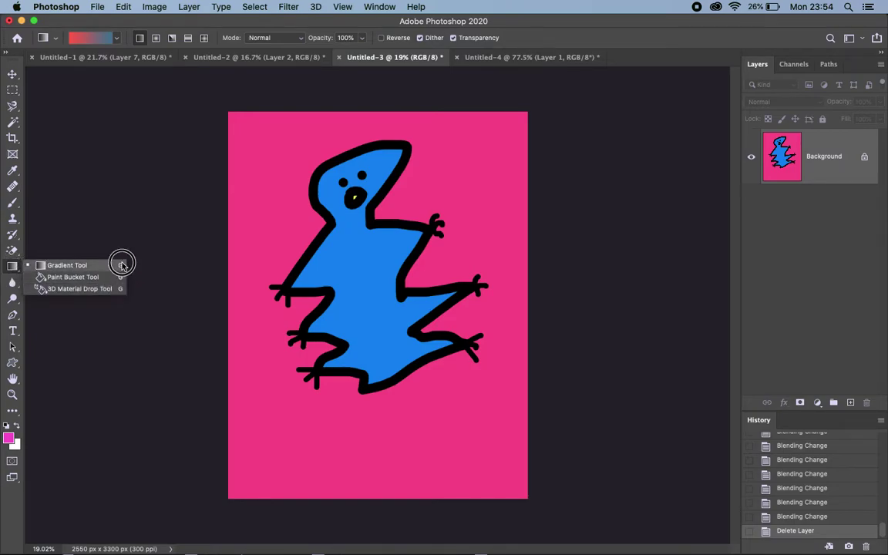
{"action": "left_click", "coordinate": [16, 261]}
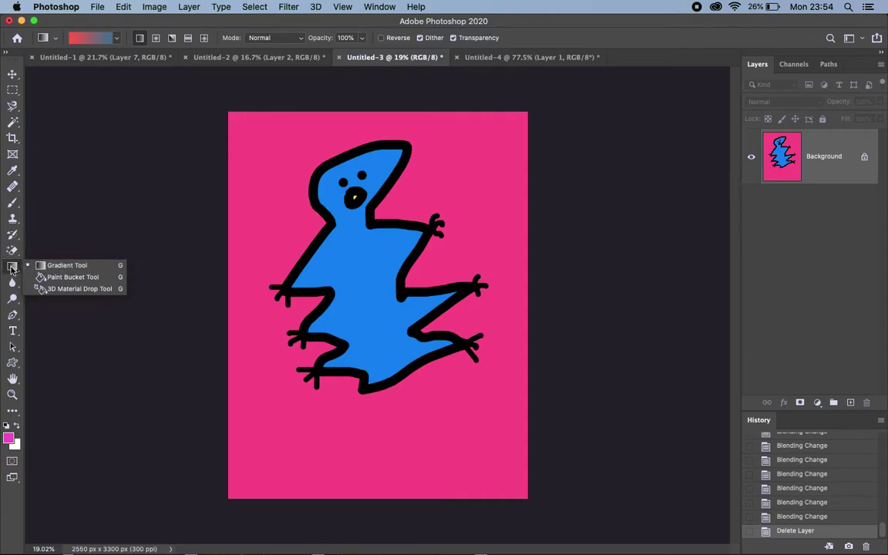
{"action": "left_click", "coordinate": [11, 267]}
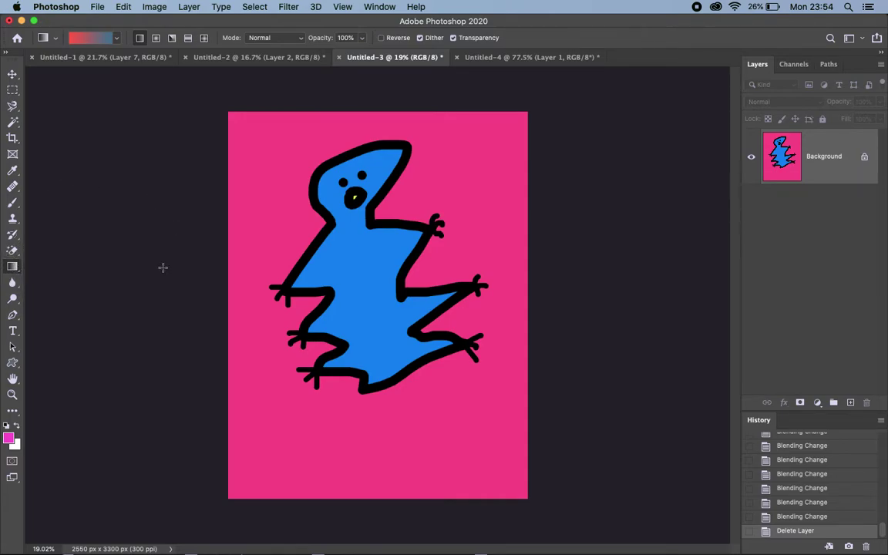
Cycle twice through the Paint Bucket, 3D Material Drop and Gradient tools, ending on the Gradient tool
{"action": "key", "text": "shift+g"}
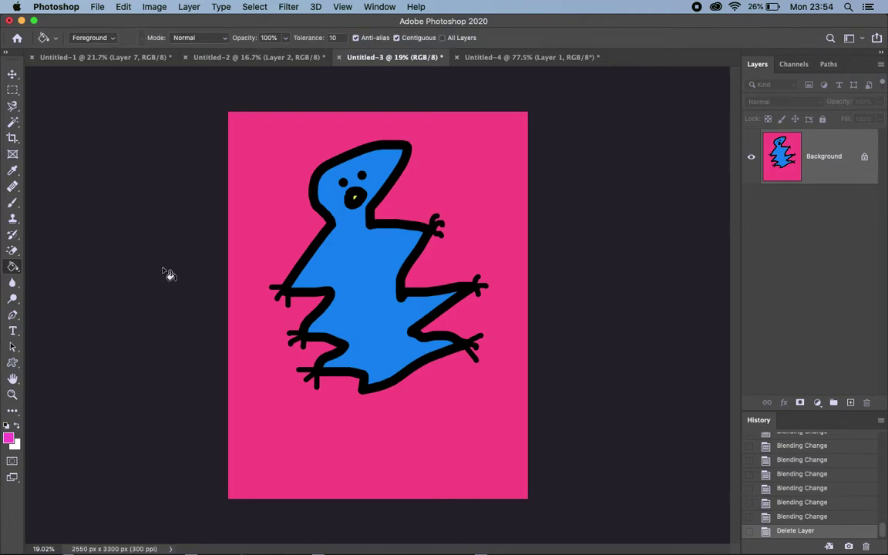
{"action": "key", "text": "shift+g"}
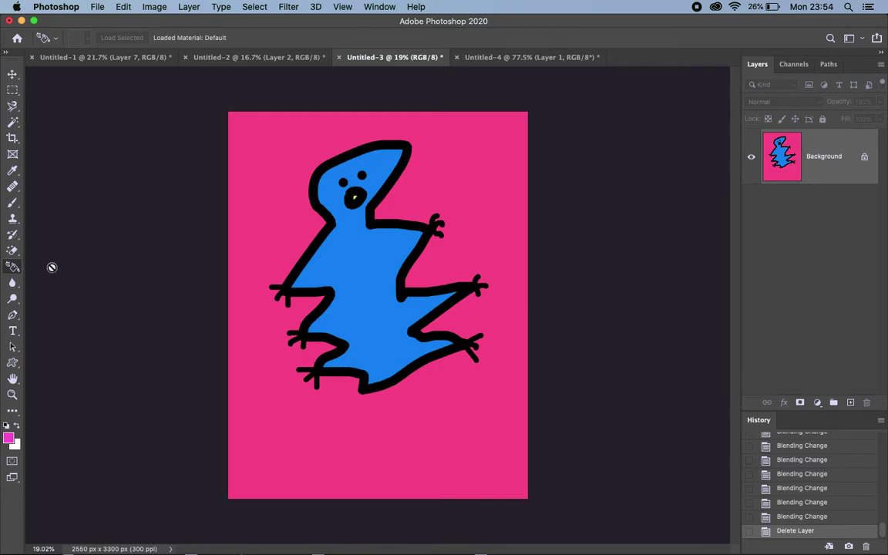
{"action": "key", "text": "shift+g"}
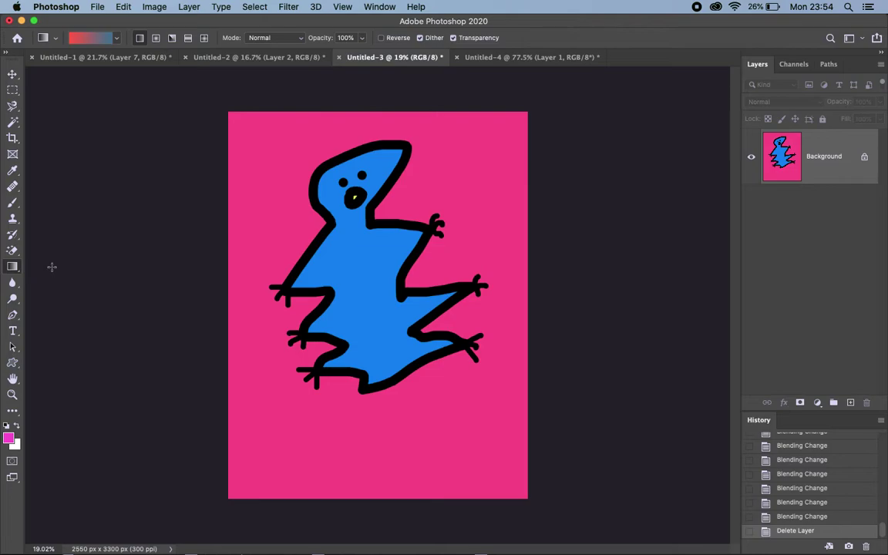
{"action": "key", "text": "shift+g"}
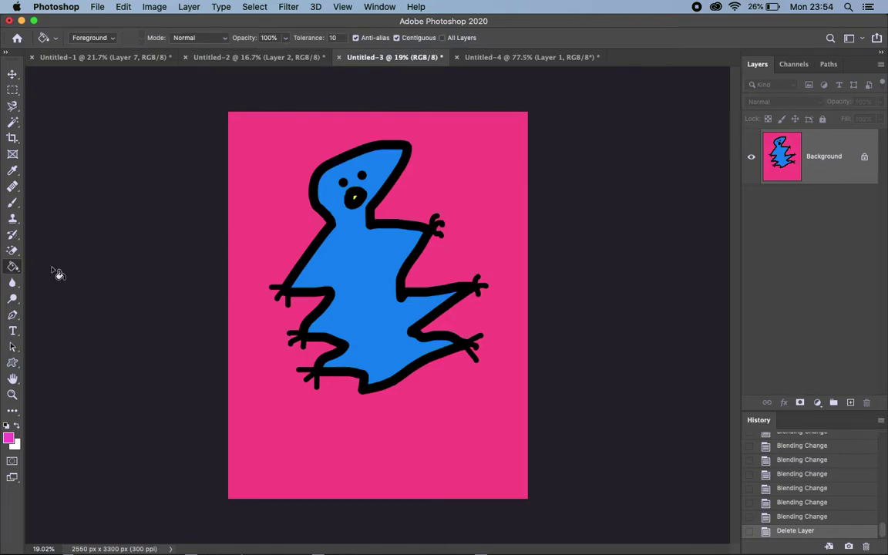
{"action": "key", "text": "shift+g"}
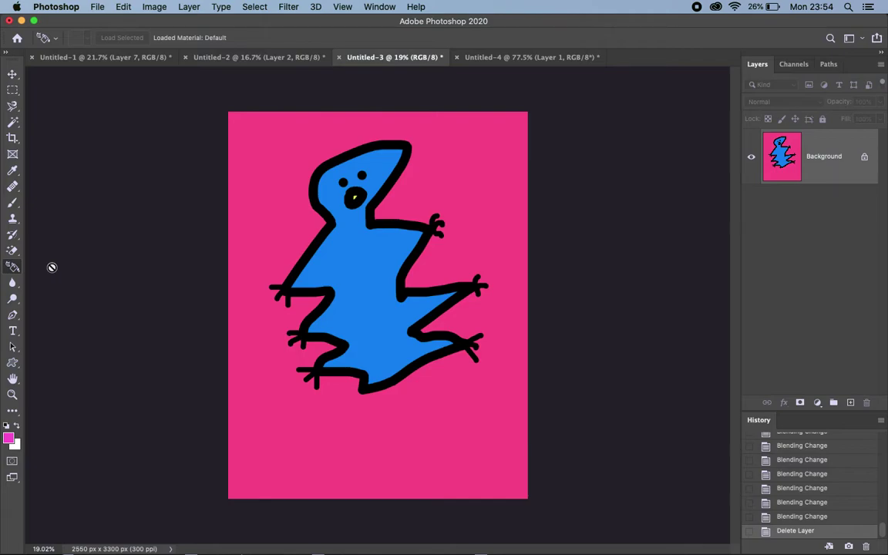
{"action": "key", "text": "shift+g"}
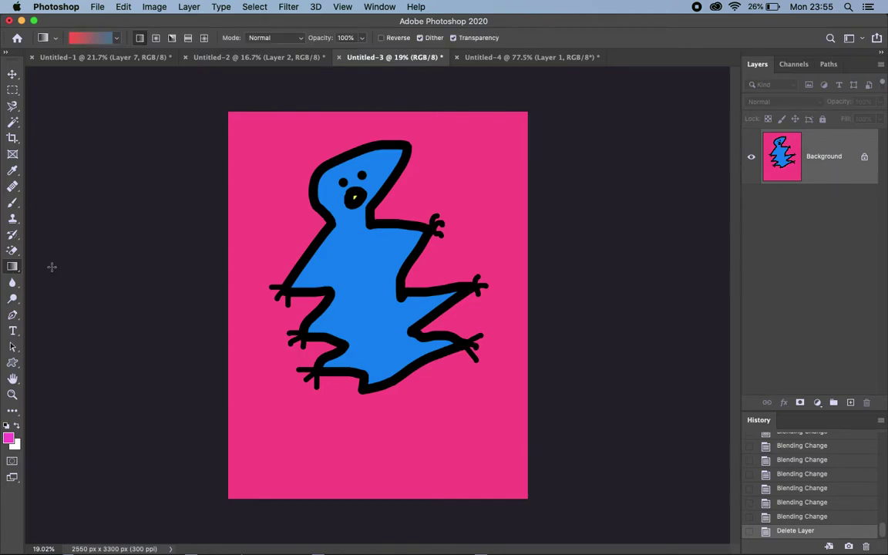
Cycle repeatedly through the shape tools, starting from the Custom Shape tool and ending on the Line tool
{"action": "left_click", "coordinate": [12, 362]}
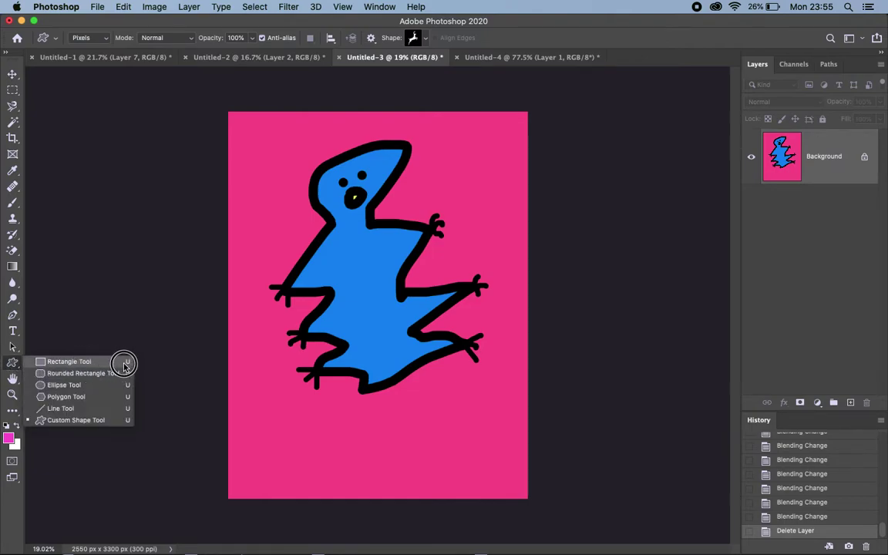
{"action": "left_click", "coordinate": [12, 363]}
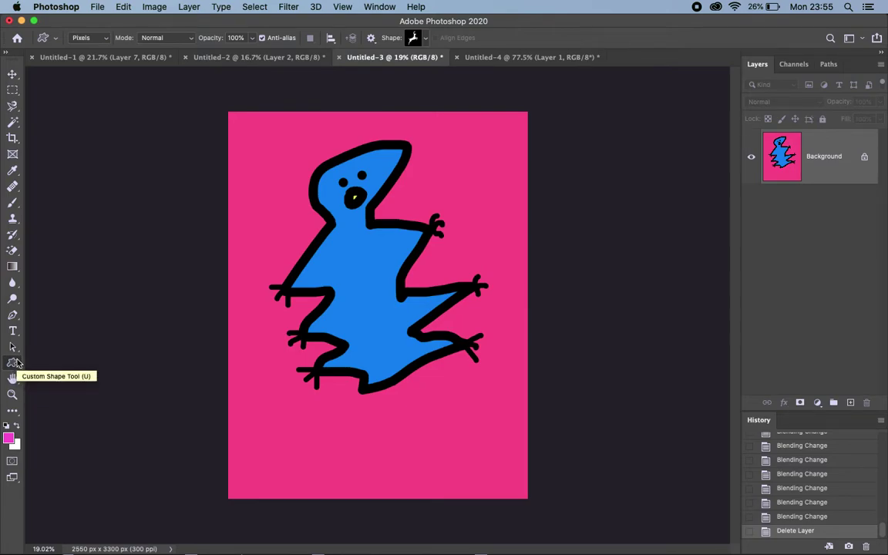
{"action": "key", "text": "shift+u"}
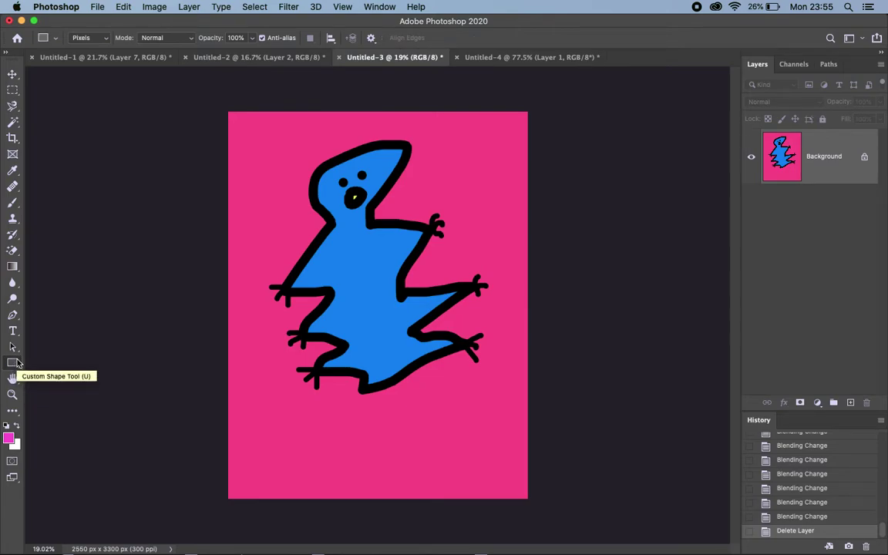
{"action": "key", "text": "shift+u"}
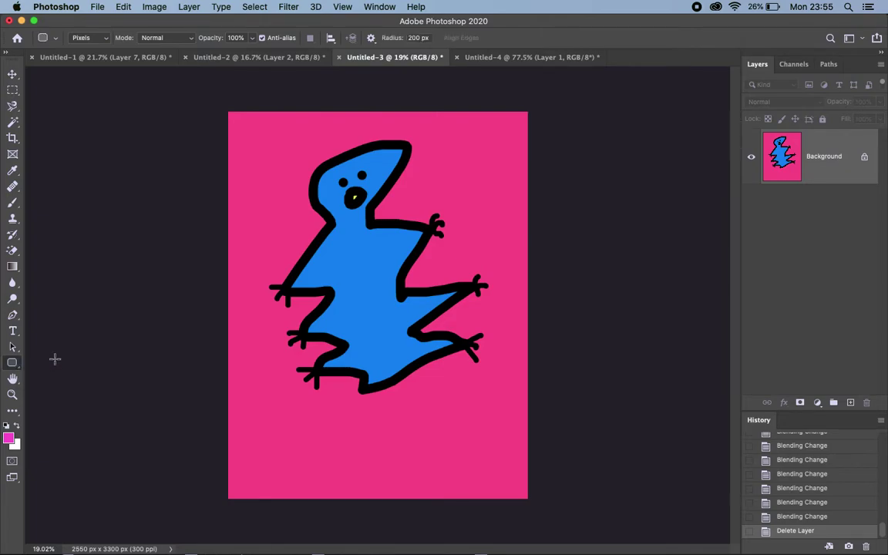
{"action": "key", "text": "shift+u"}
{"action": "key", "text": "shift+u"}
{"action": "key", "text": "shift+u"}
{"action": "key", "text": "shift+u"}
{"action": "key", "text": "shift+u"}
{"action": "key", "text": "shift+u"}
{"action": "key", "text": "shift+u"}
{"action": "key", "text": "shift+u"}
{"action": "key", "text": "shift+u"}
{"action": "key", "text": "shift+u"}
{"action": "key", "text": "shift+u"}
{"action": "key", "text": "shift+u"}
{"action": "key", "text": "shift+u"}
{"action": "key", "text": "shift+u"}
Activate the Gradient tool, add an empty layer above the Background and keep that new layer selected
{"action": "left_click", "coordinate": [12, 267]}
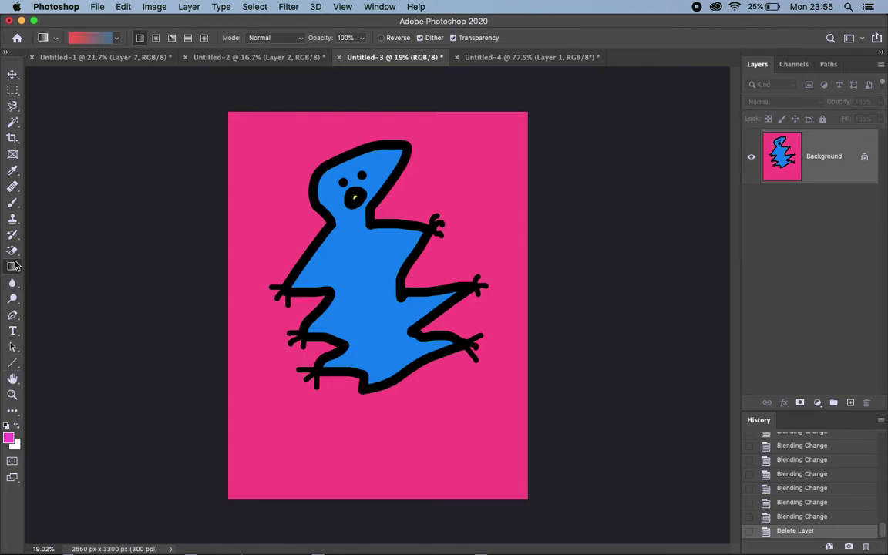
{"action": "left_click", "coordinate": [850, 403]}
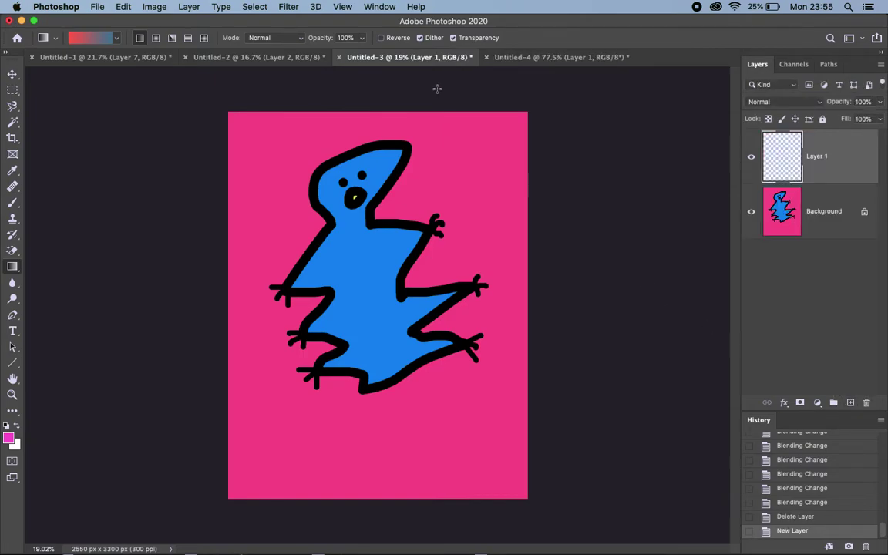
{"action": "left_click", "coordinate": [379, 6]}
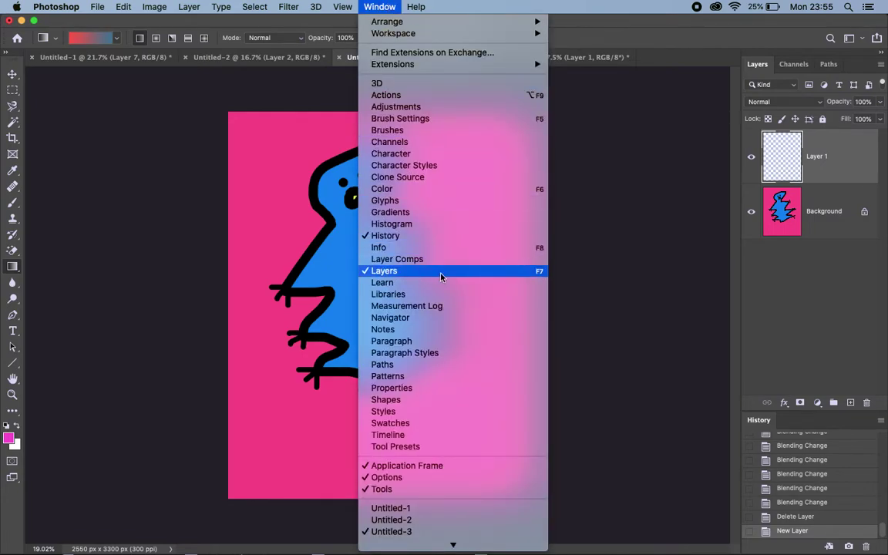
{"action": "left_click", "coordinate": [780, 269]}
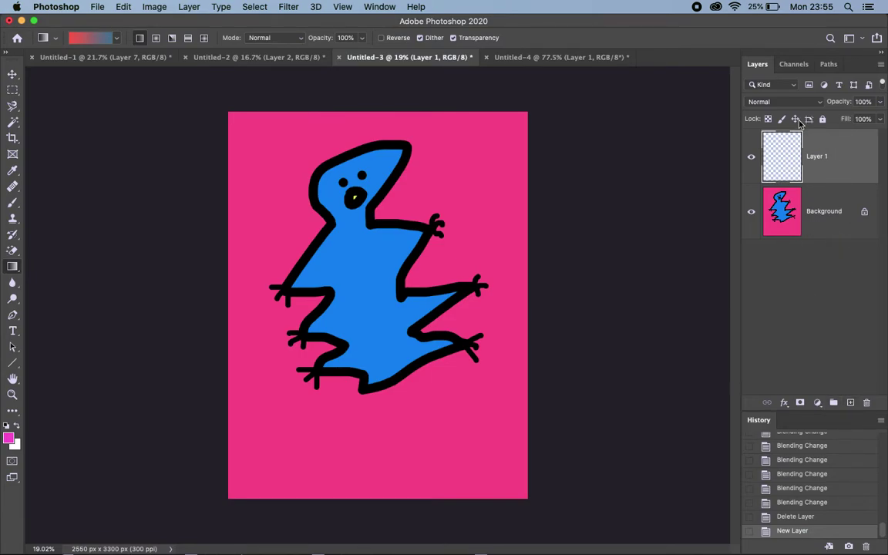
{"action": "left_click", "coordinate": [834, 212]}
{"action": "left_click", "coordinate": [843, 158]}
Draw a long red-to-blue linear gradient on the new layer, from the canvas's upper-left area to its lower-right area
{"action": "left_click", "coordinate": [285, 144]}
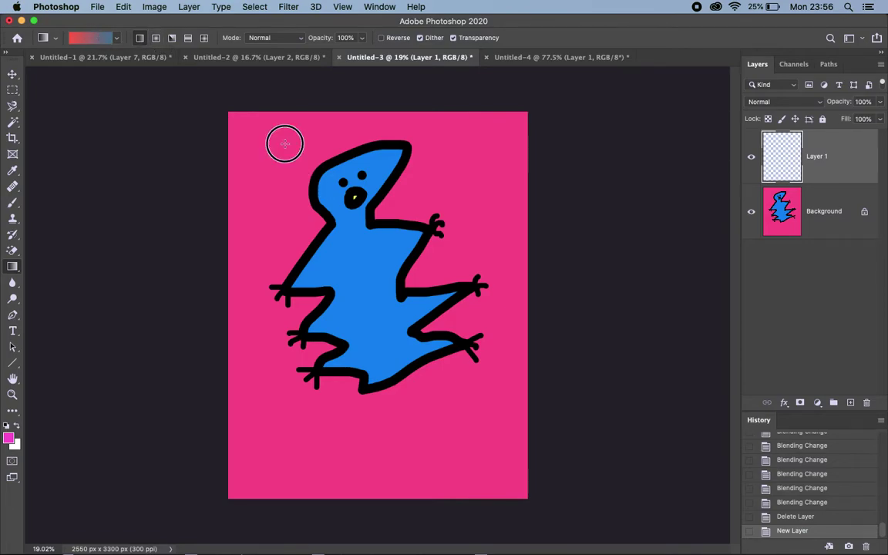
{"action": "left_click_drag", "start_coordinate": [285, 144], "coordinate": [312, 192]}
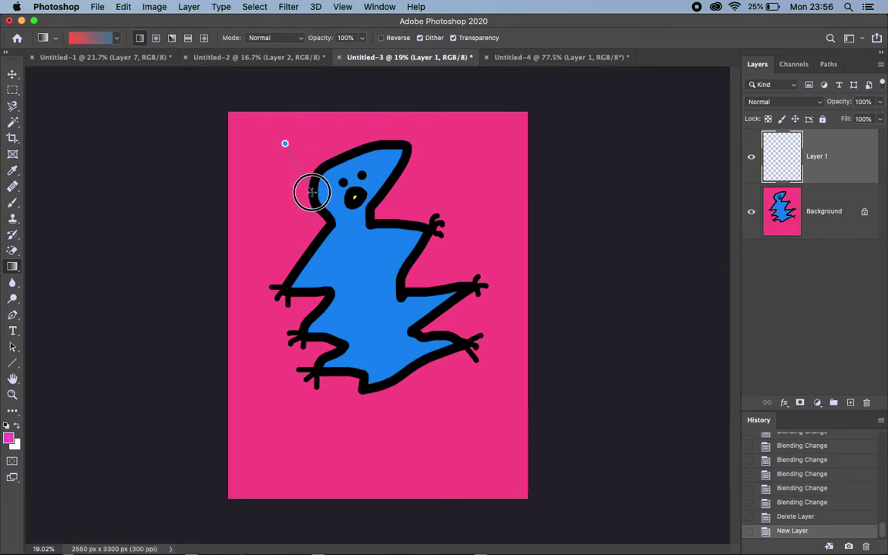
{"action": "left_click_drag", "start_coordinate": [312, 192], "coordinate": [472, 428]}
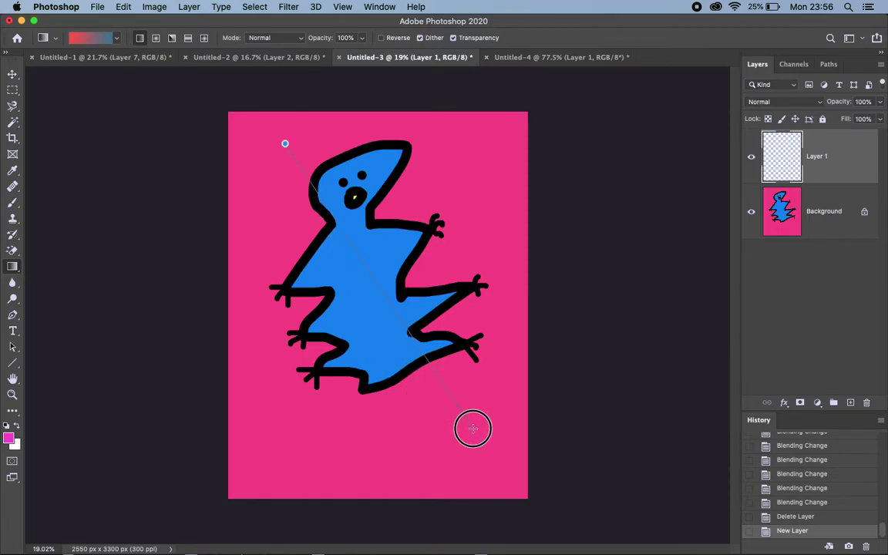
{"action": "left_click_drag", "start_coordinate": [473, 429], "coordinate": [472, 429]}
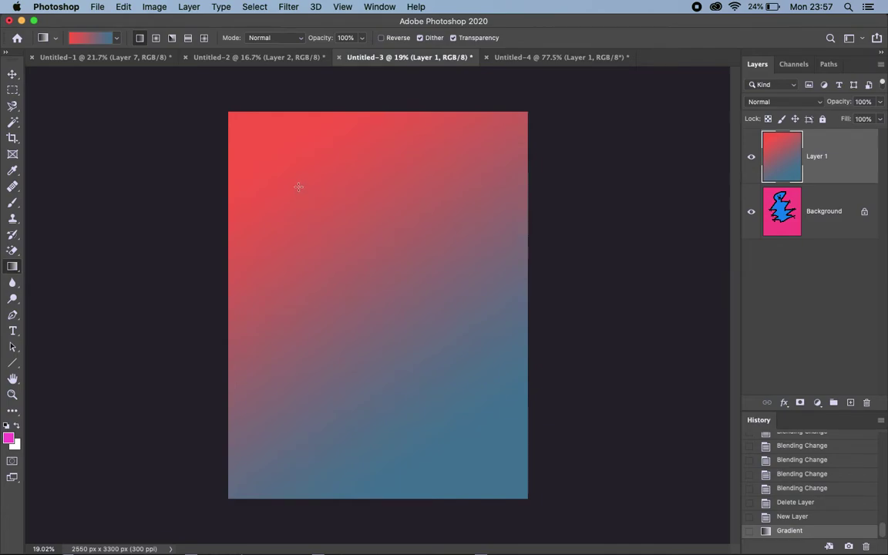
Redraw the gradient with a very short diagonal line near the canvas's upper-left corner, followed by a medium-length one ending near the centre
{"action": "left_click_drag", "start_coordinate": [275, 157], "coordinate": [297, 186]}
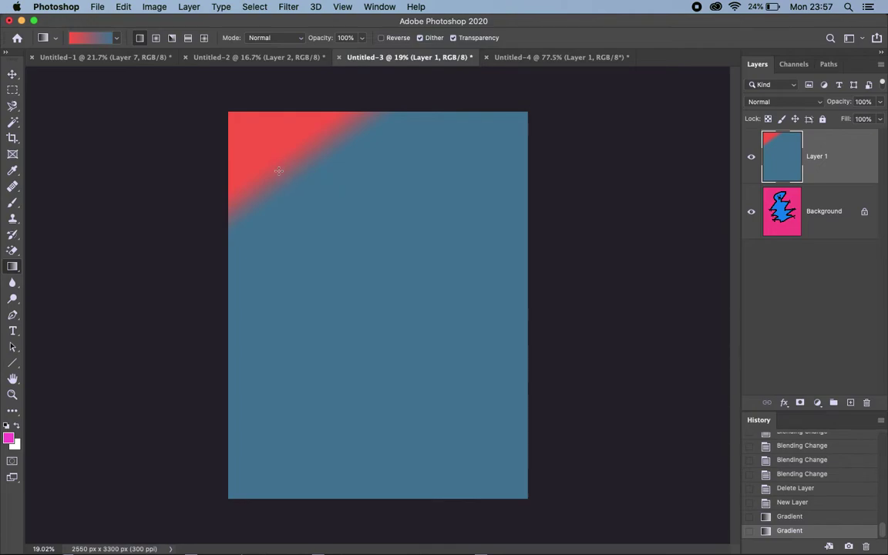
{"action": "left_click_drag", "start_coordinate": [279, 155], "coordinate": [373, 267]}
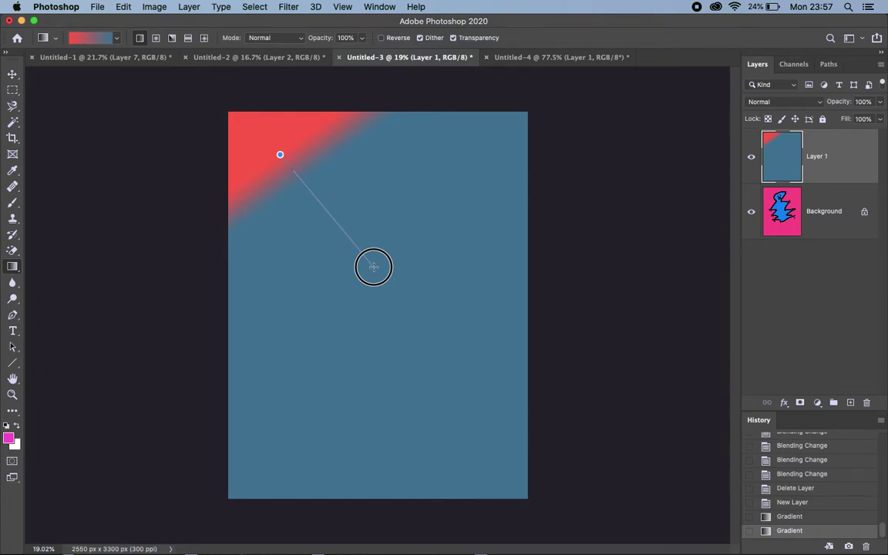
{"action": "left_click_drag", "start_coordinate": [373, 266], "coordinate": [373, 267]}
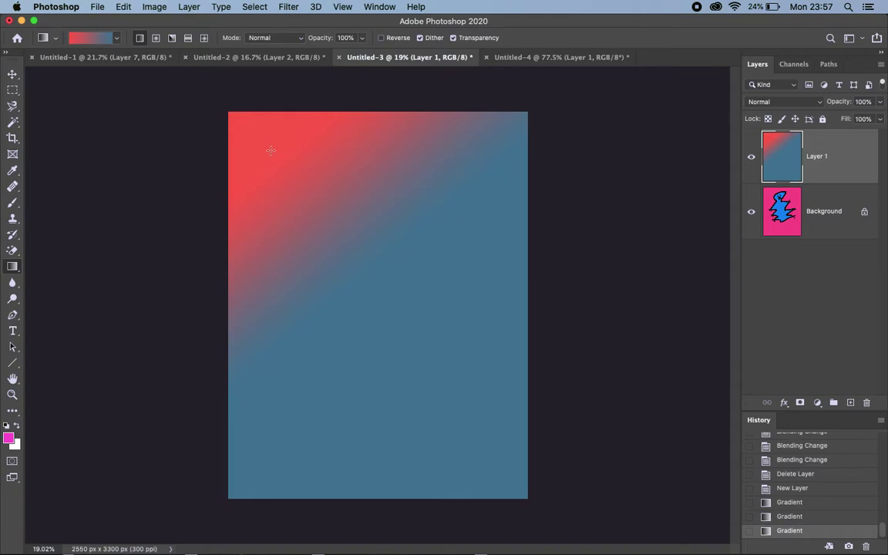
Redraw the gradient in diagonal, horizontal and vertical directions, finishing with a diagonal one from the canvas's lower-right area to its upper-left area
{"action": "left_click_drag", "start_coordinate": [273, 151], "coordinate": [500, 473]}
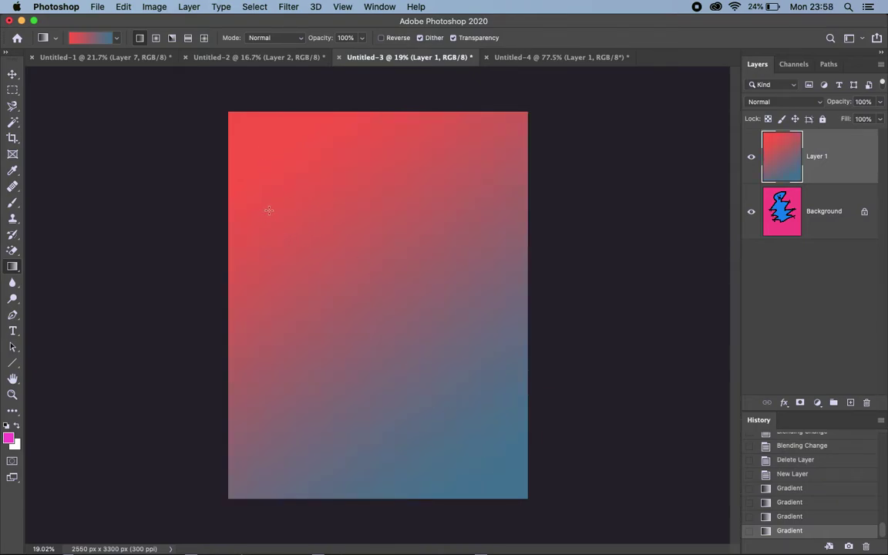
{"action": "left_click_drag", "start_coordinate": [268, 275], "coordinate": [698, 246]}
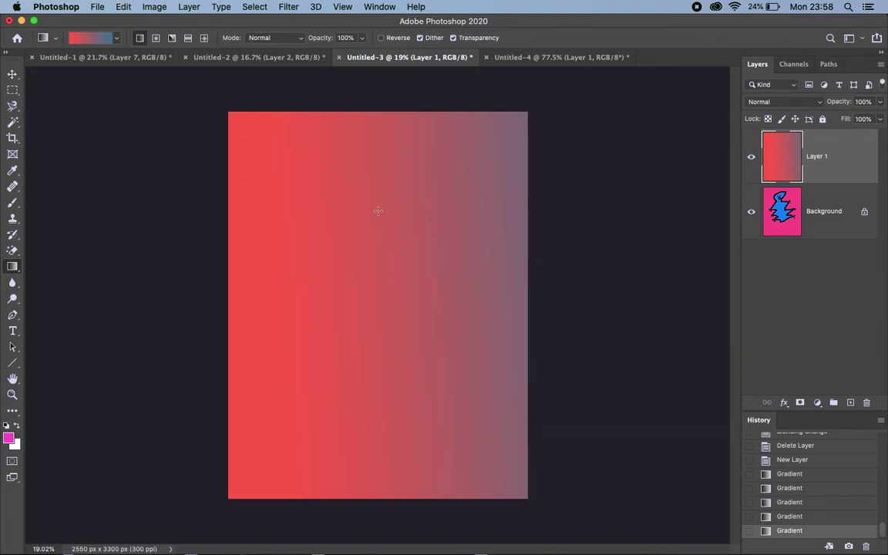
{"action": "left_click_drag", "start_coordinate": [359, 137], "coordinate": [360, 457]}
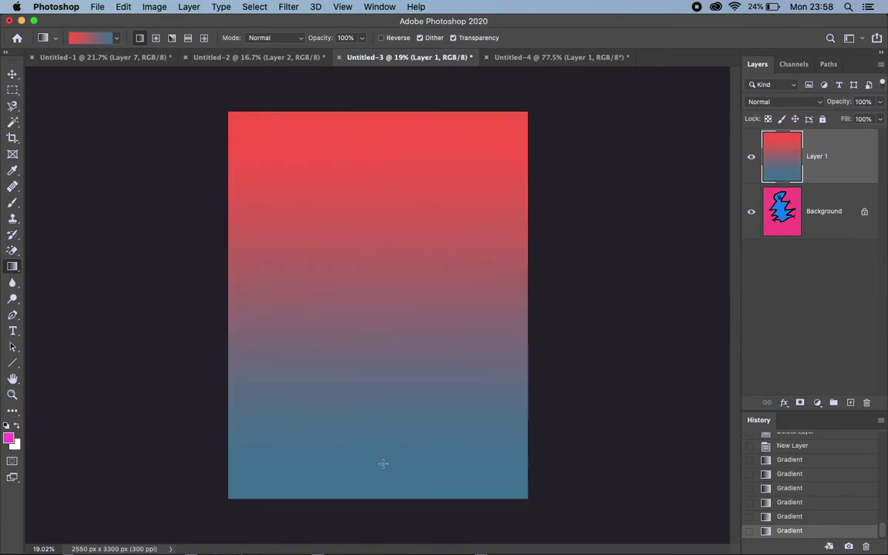
{"action": "left_click_drag", "start_coordinate": [256, 292], "coordinate": [511, 291]}
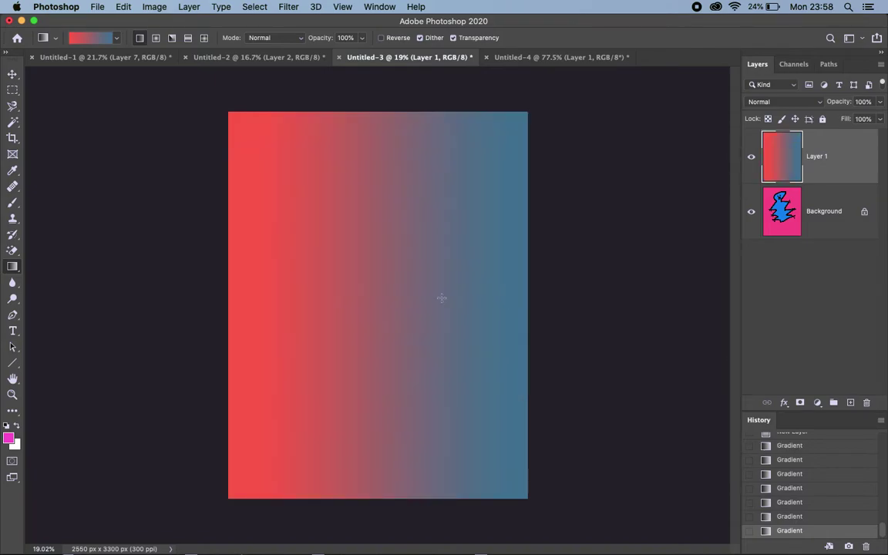
{"action": "left_click_drag", "start_coordinate": [466, 445], "coordinate": [268, 159]}
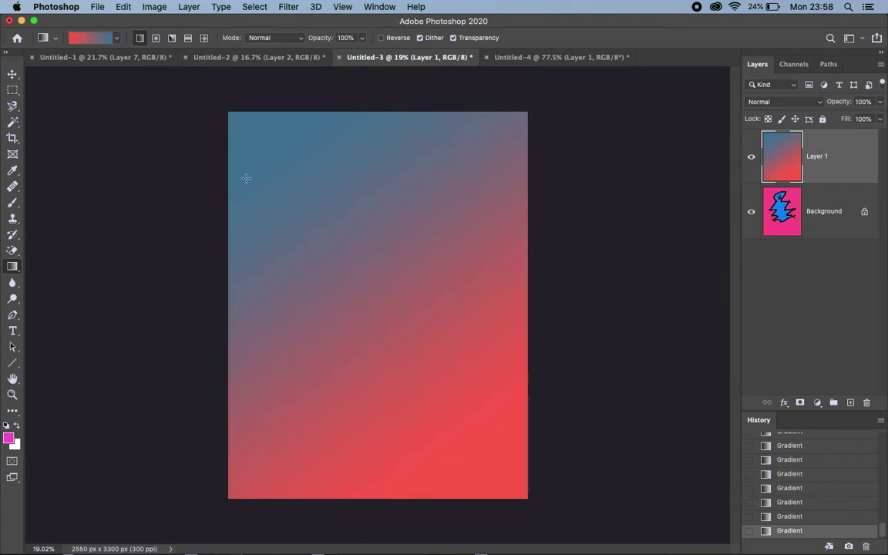
Expand the Basics gradient presets and change the foreground colour from pink to a saturated blue
{"action": "left_click", "coordinate": [119, 38]}
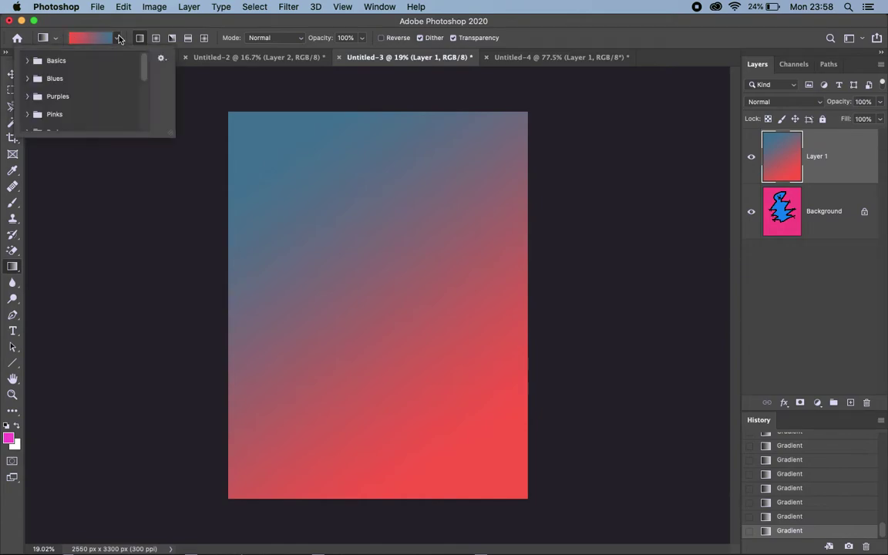
{"action": "left_click", "coordinate": [27, 60]}
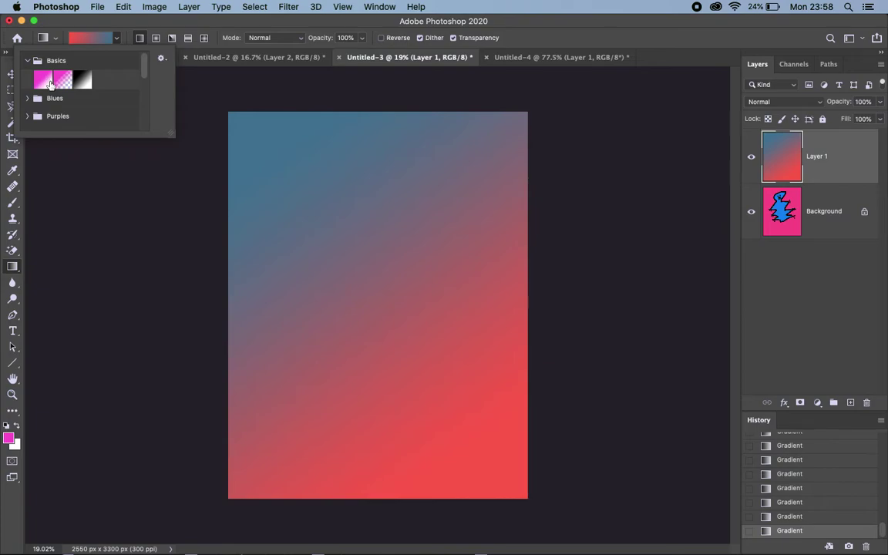
{"action": "left_click", "coordinate": [8, 438]}
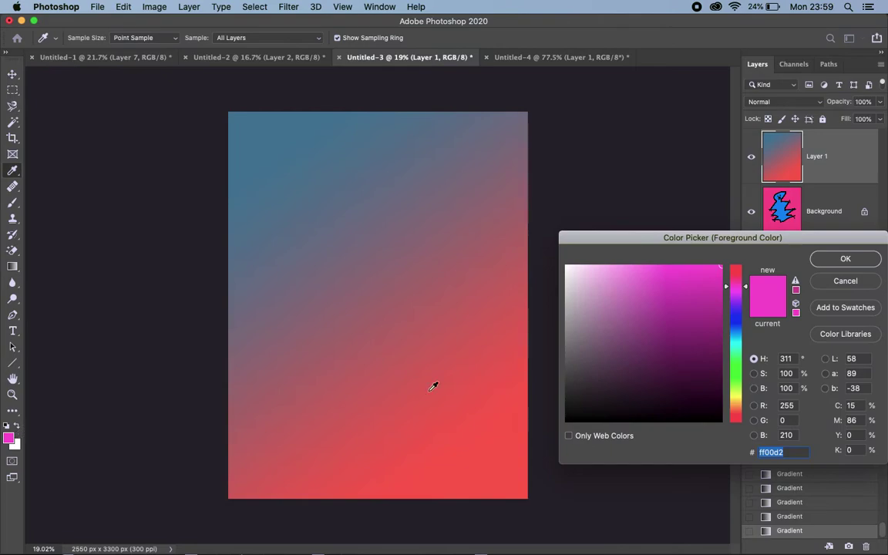
{"action": "left_click", "coordinate": [736, 322]}
{"action": "left_click", "coordinate": [843, 260]}
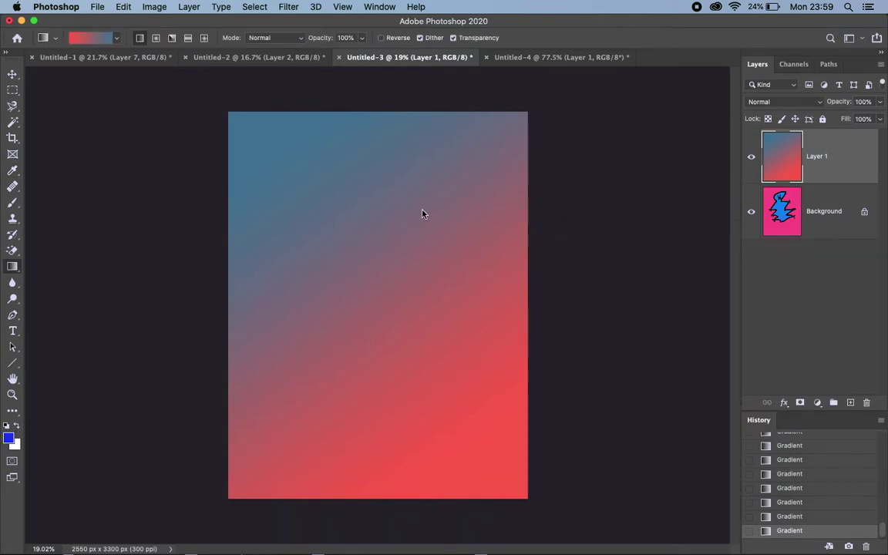
Examine the foreground-based Basics presets and browse the Blues and Iridescent gradient preset groups
{"action": "left_click", "coordinate": [117, 38]}
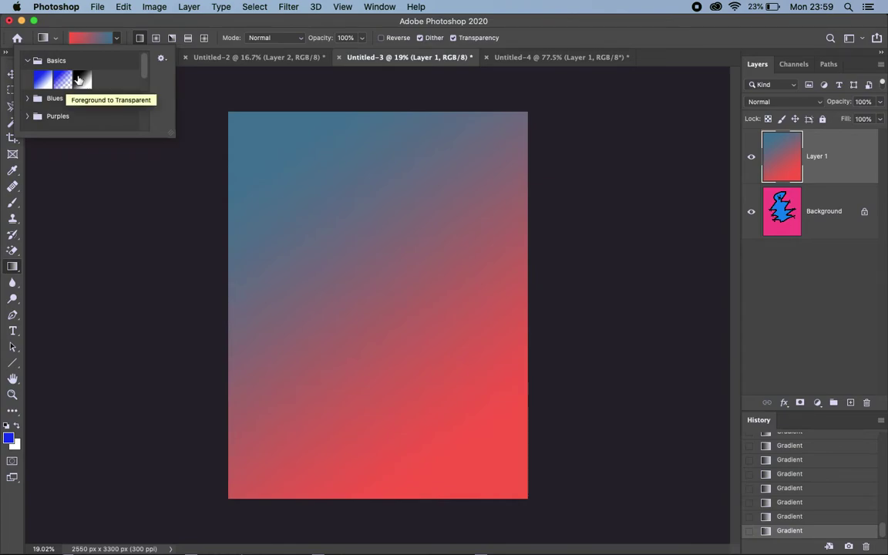
{"action": "left_click", "coordinate": [27, 100]}
{"action": "scroll", "coordinate": [41, 96], "scroll_direction": "down", "scroll_amount": 5}
{"action": "scroll", "coordinate": [42, 95], "scroll_direction": "down", "scroll_amount": 2}
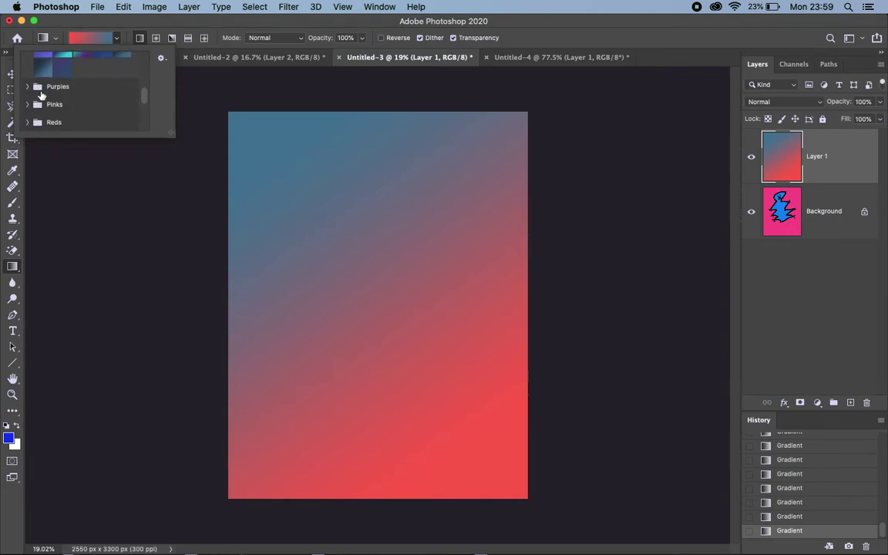
{"action": "scroll", "coordinate": [31, 102], "scroll_direction": "down", "scroll_amount": 8}
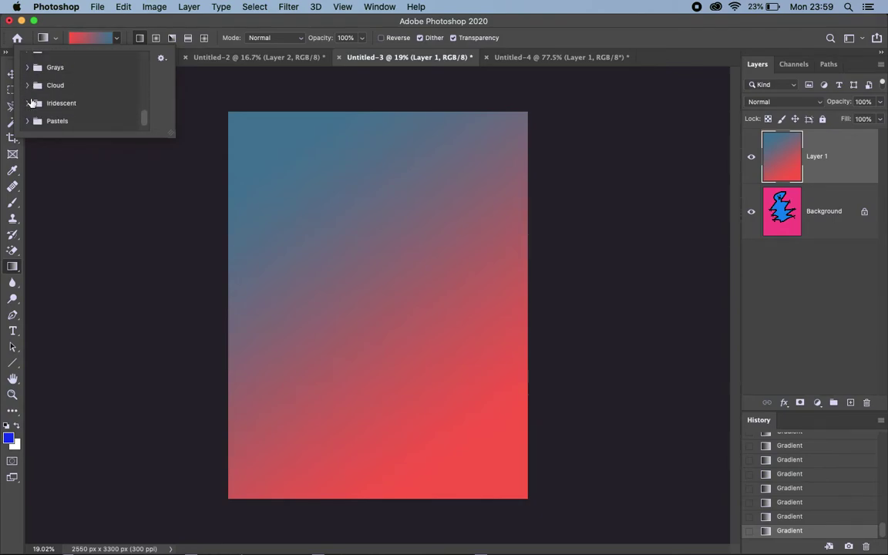
{"action": "scroll", "coordinate": [31, 102], "scroll_direction": "down", "scroll_amount": 1}
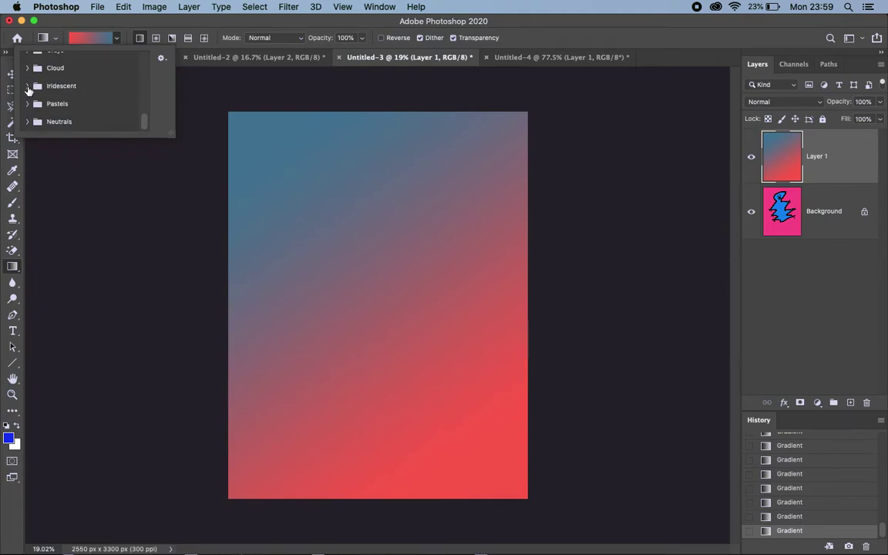
{"action": "left_click", "coordinate": [28, 87]}
{"action": "scroll", "coordinate": [46, 81], "scroll_direction": "down", "scroll_amount": 3}
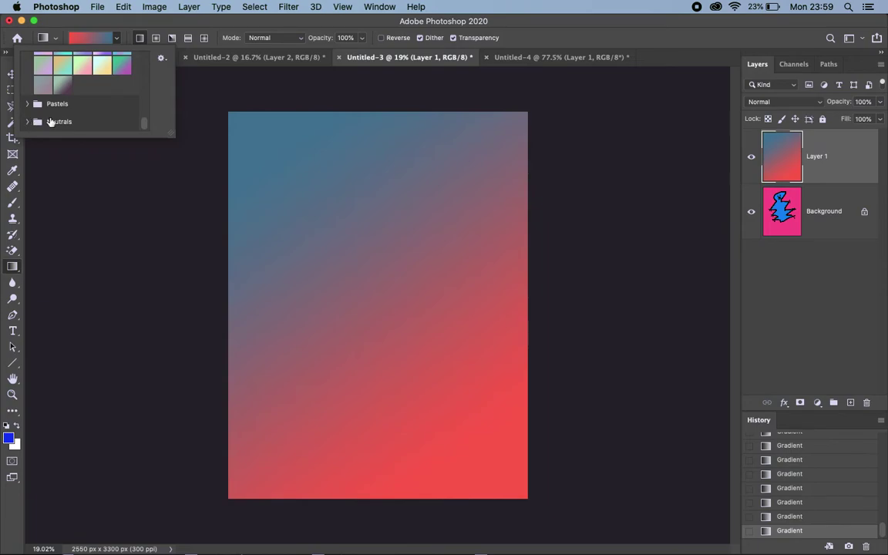
Browse the gradient presets in the Cloud, Reds and Pinks groups
{"action": "scroll", "coordinate": [46, 108], "scroll_direction": "up", "scroll_amount": 5}
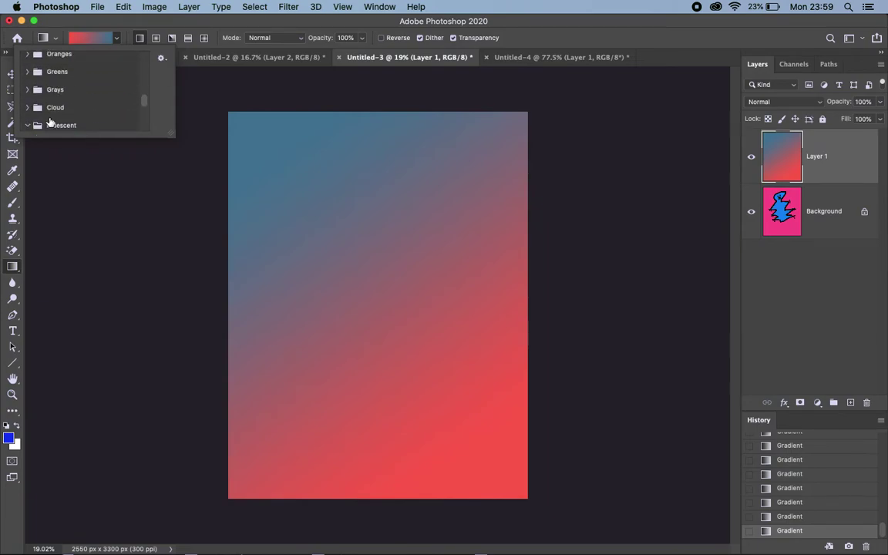
{"action": "left_click", "coordinate": [28, 107]}
{"action": "scroll", "coordinate": [70, 88], "scroll_direction": "down", "scroll_amount": 3}
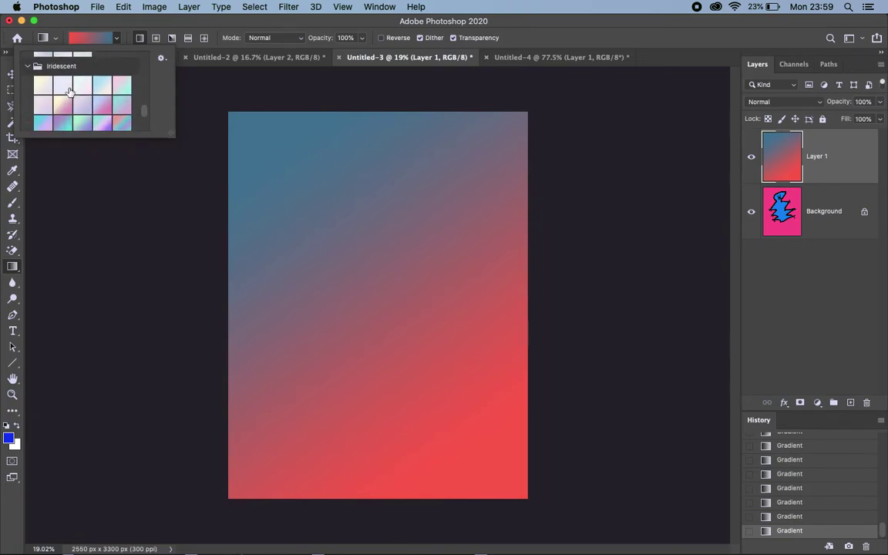
{"action": "scroll", "coordinate": [69, 91], "scroll_direction": "up", "scroll_amount": 6}
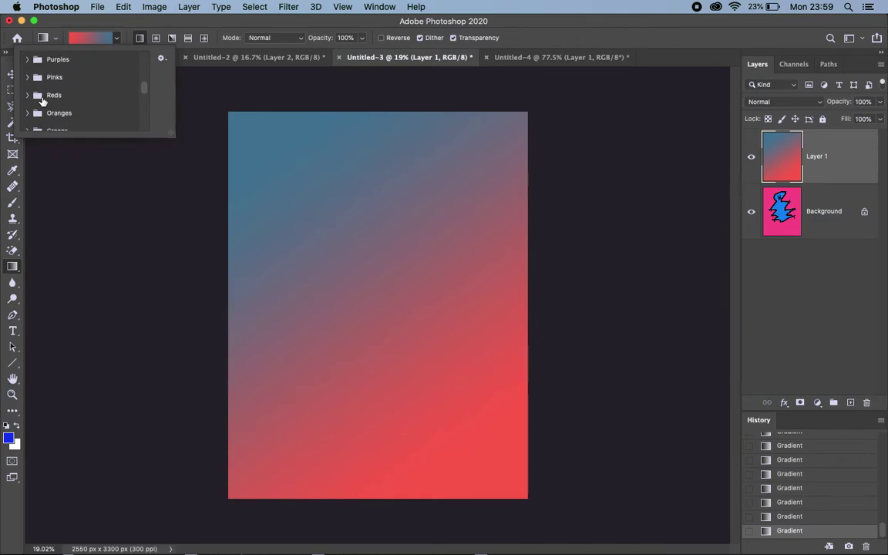
{"action": "left_click", "coordinate": [27, 96]}
{"action": "scroll", "coordinate": [55, 89], "scroll_direction": "down", "scroll_amount": 2}
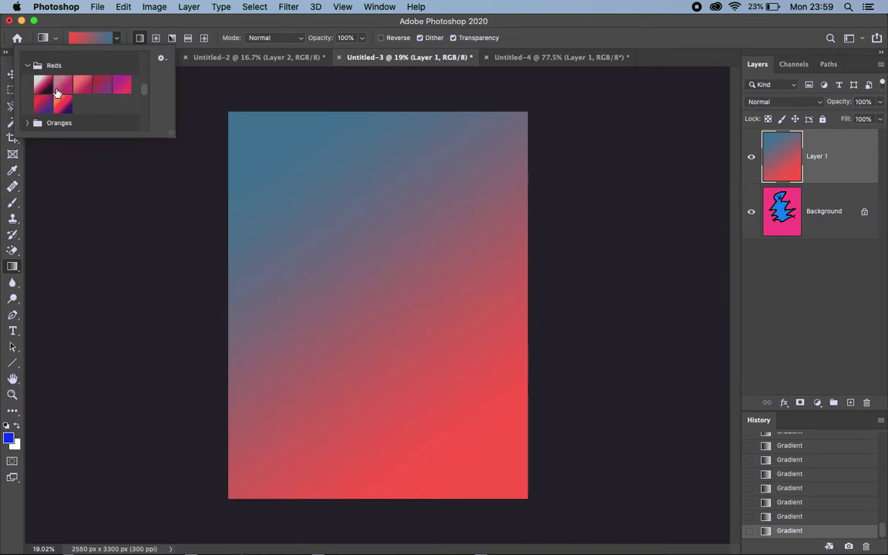
{"action": "scroll", "coordinate": [55, 91], "scroll_direction": "up", "scroll_amount": 2}
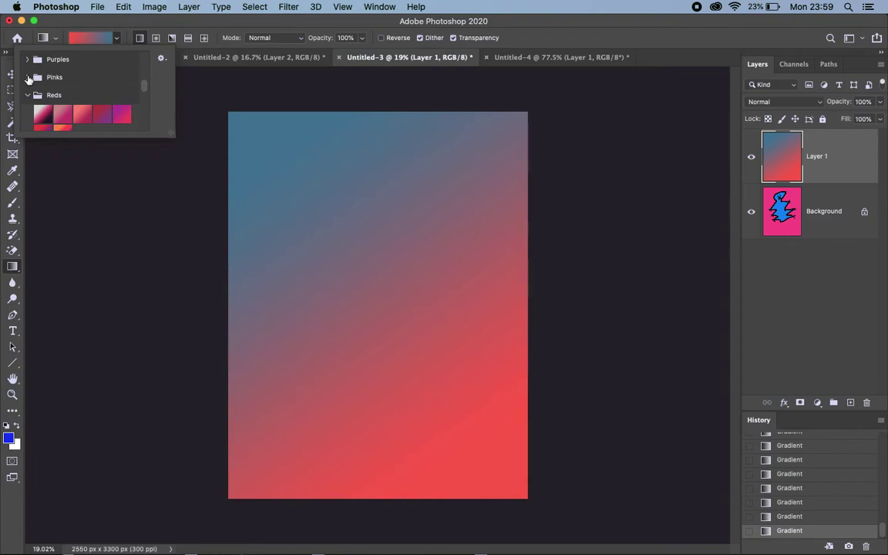
{"action": "left_click", "coordinate": [28, 76]}
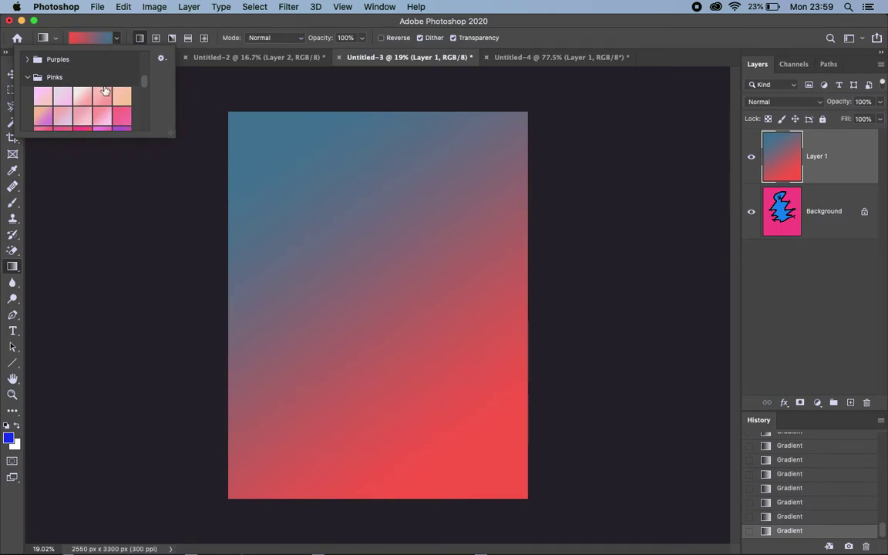
{"action": "scroll", "coordinate": [102, 92], "scroll_direction": "down", "scroll_amount": 5}
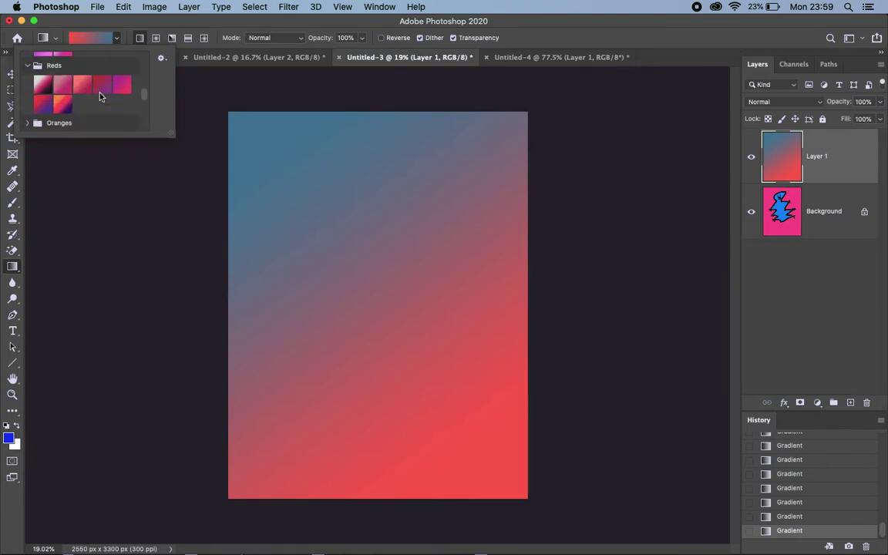
{"action": "scroll", "coordinate": [100, 96], "scroll_direction": "down", "scroll_amount": 3}
Choose the green-to-blue preset from the Greens group and draw it diagonally from the canvas's upper-left corner to its lower-right corner
{"action": "left_click", "coordinate": [27, 79]}
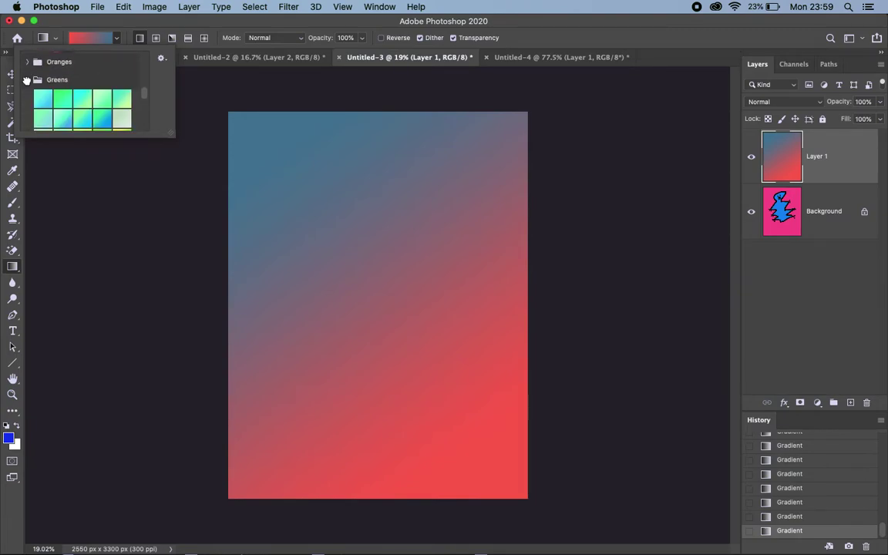
{"action": "scroll", "coordinate": [85, 88], "scroll_direction": "down", "scroll_amount": 2}
{"action": "scroll", "coordinate": [85, 89], "scroll_direction": "down", "scroll_amount": 2}
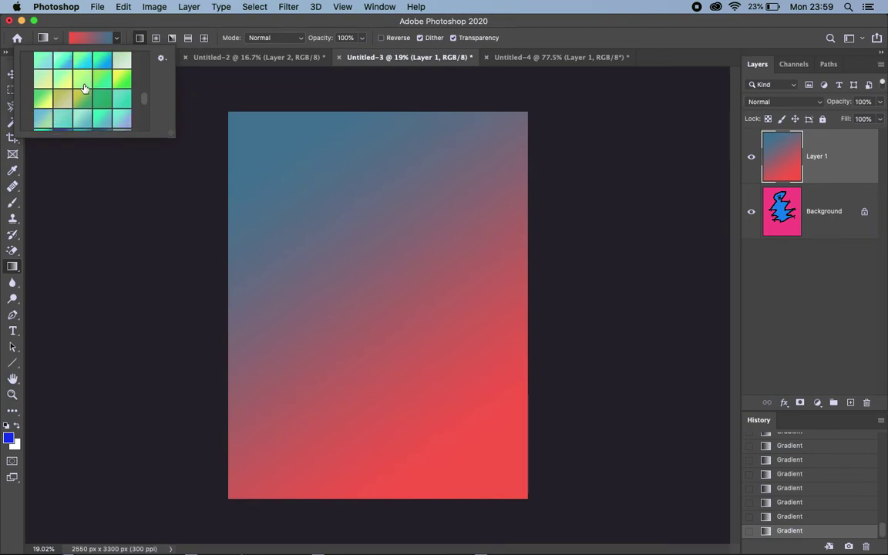
{"action": "left_click", "coordinate": [100, 69]}
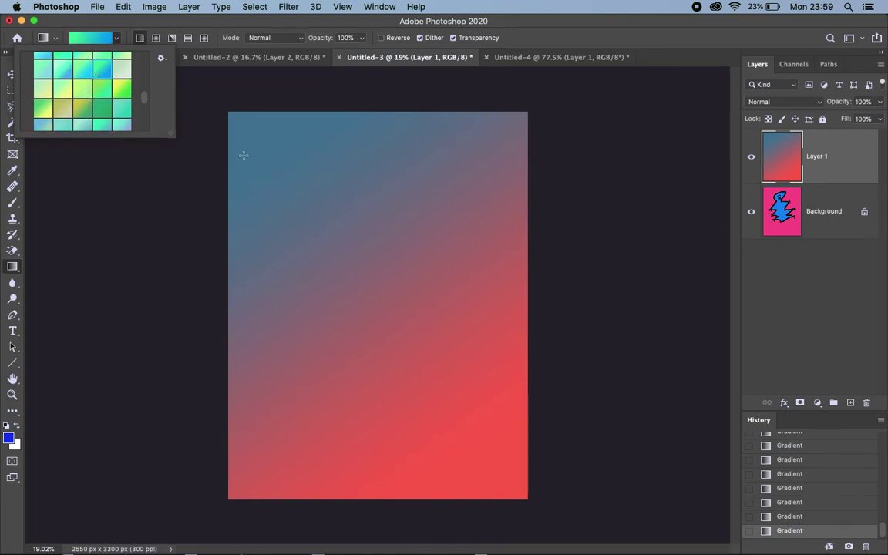
{"action": "left_click", "coordinate": [237, 131]}
{"action": "left_click_drag", "start_coordinate": [237, 131], "coordinate": [499, 472]}
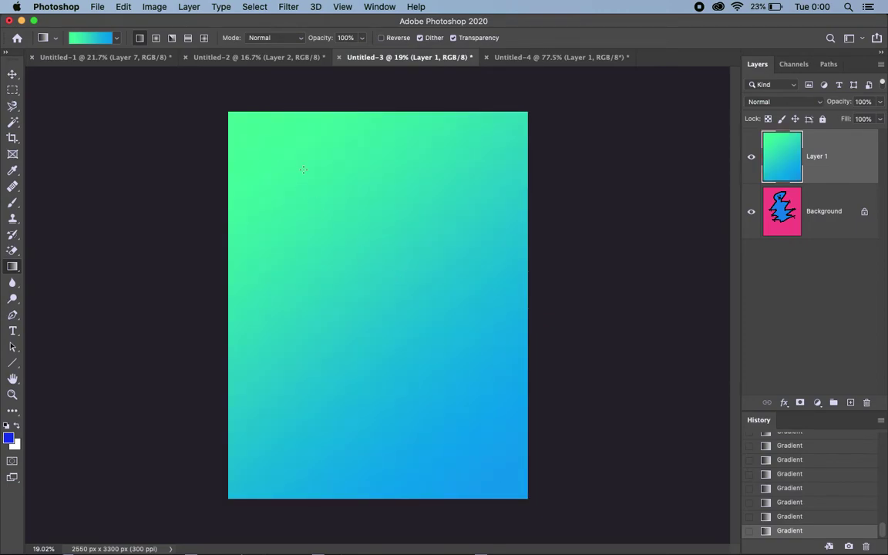
Overlay two Foreground to Transparent gradients on Layer 1, one from the canvas's upper-right corner toward the lower left, one from its upper-left corner past the centre
{"action": "left_click", "coordinate": [115, 38]}
{"action": "scroll", "coordinate": [99, 100], "scroll_direction": "down", "scroll_amount": 5}
{"action": "scroll", "coordinate": [99, 100], "scroll_direction": "up", "scroll_amount": 8}
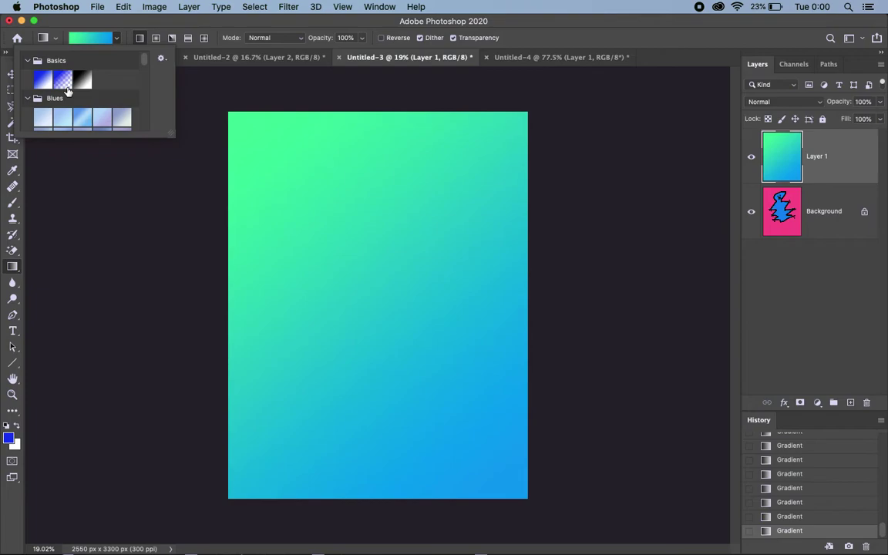
{"action": "left_click", "coordinate": [62, 77]}
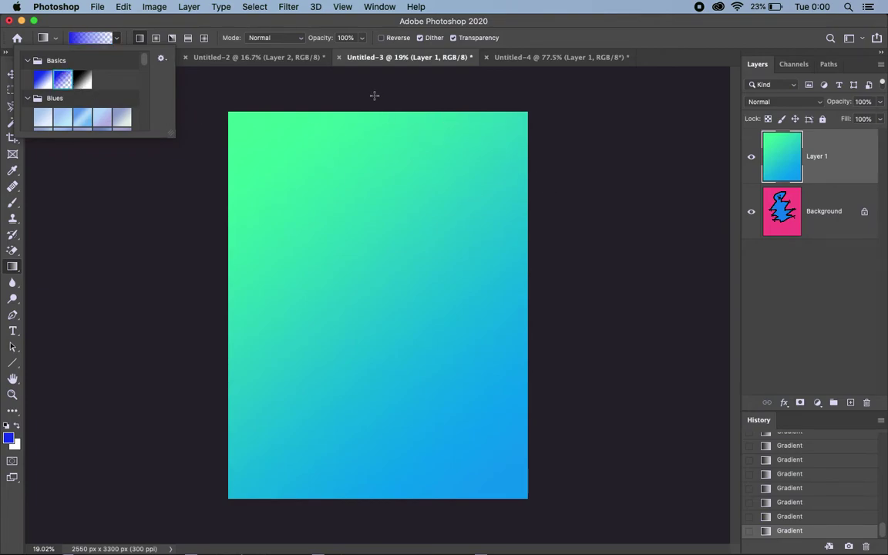
{"action": "left_click", "coordinate": [504, 127]}
{"action": "left_click_drag", "start_coordinate": [507, 132], "coordinate": [313, 391]}
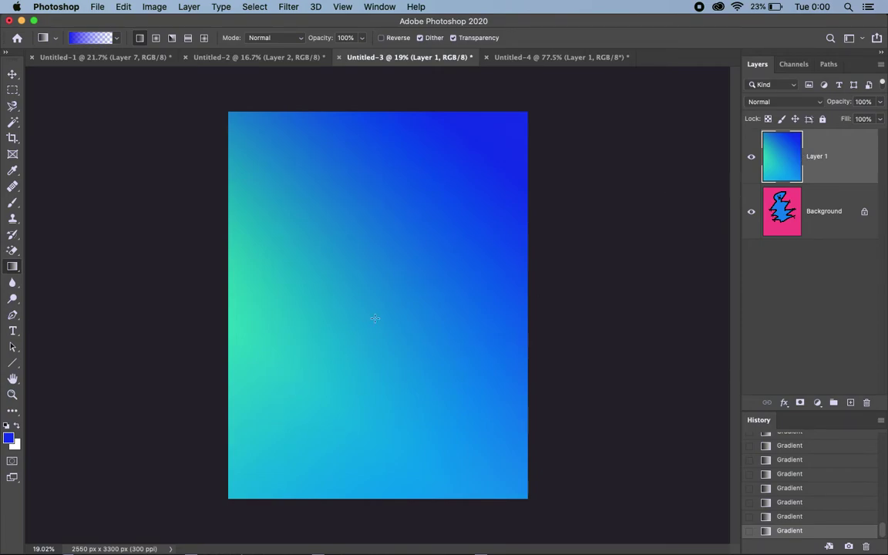
{"action": "left_click_drag", "start_coordinate": [212, 102], "coordinate": [396, 328]}
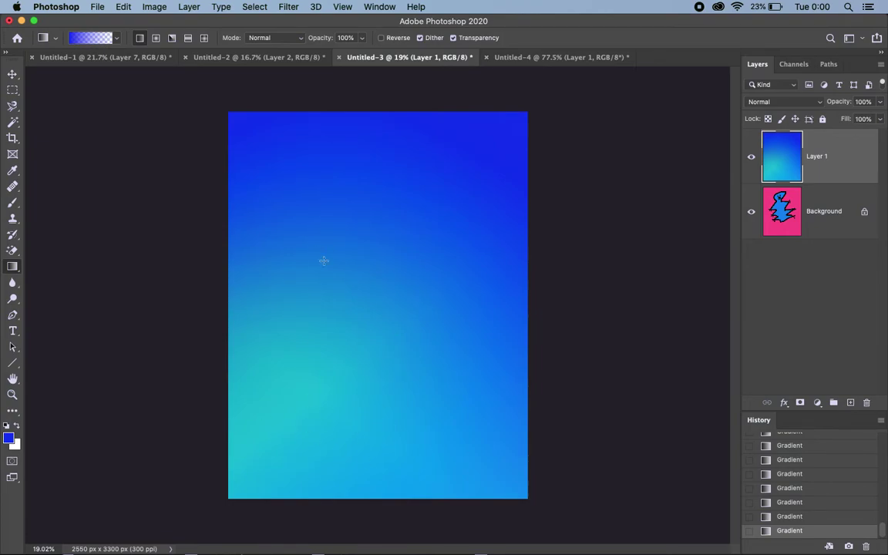
Load the Purple_02 preset from the Purples group in the Gradient Editor and save a copy of it as a new preset
{"action": "left_click", "coordinate": [89, 38]}
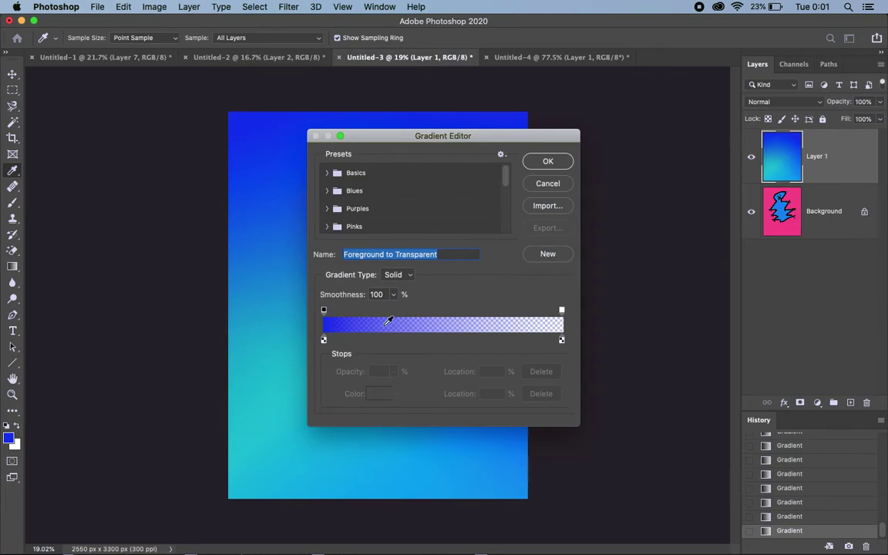
{"action": "left_click", "coordinate": [326, 209]}
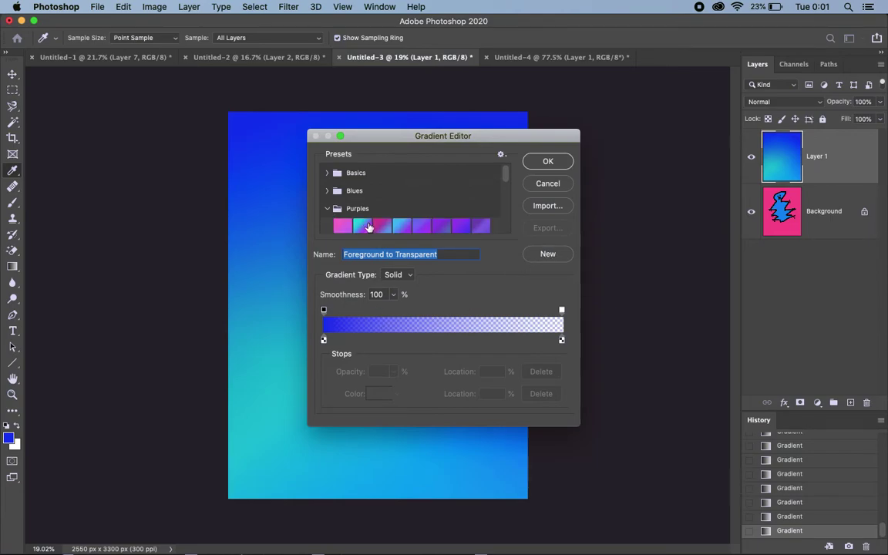
{"action": "left_click", "coordinate": [362, 225]}
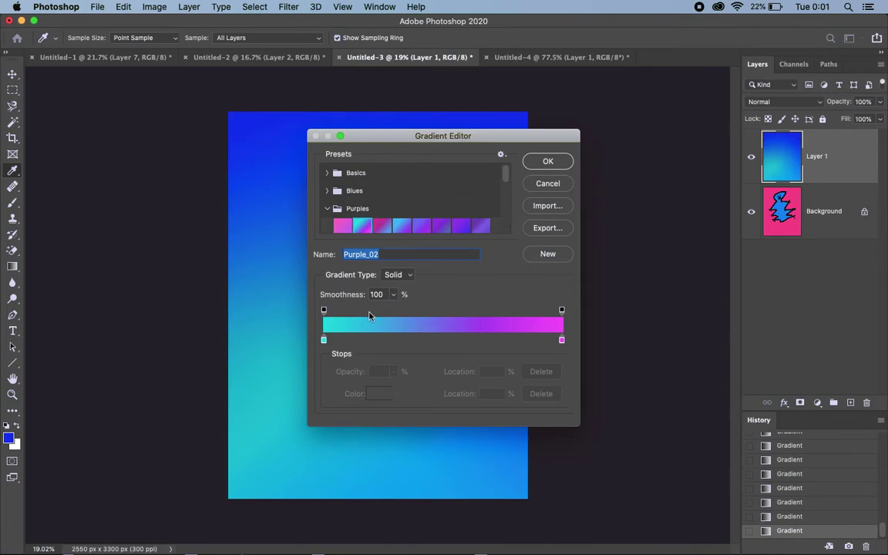
{"action": "left_click", "coordinate": [547, 254]}
{"action": "scroll", "coordinate": [420, 198], "scroll_direction": "down", "scroll_amount": 4}
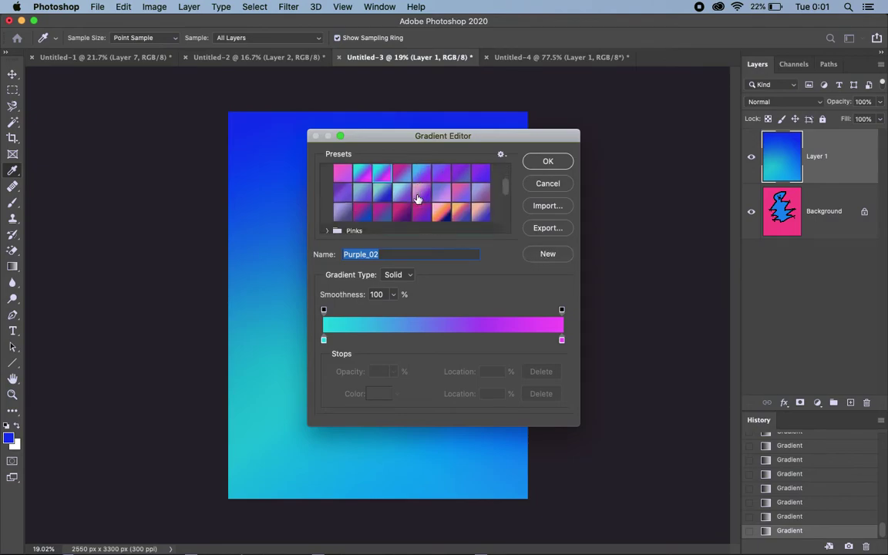
{"action": "scroll", "coordinate": [417, 199], "scroll_direction": "up", "scroll_amount": 3}
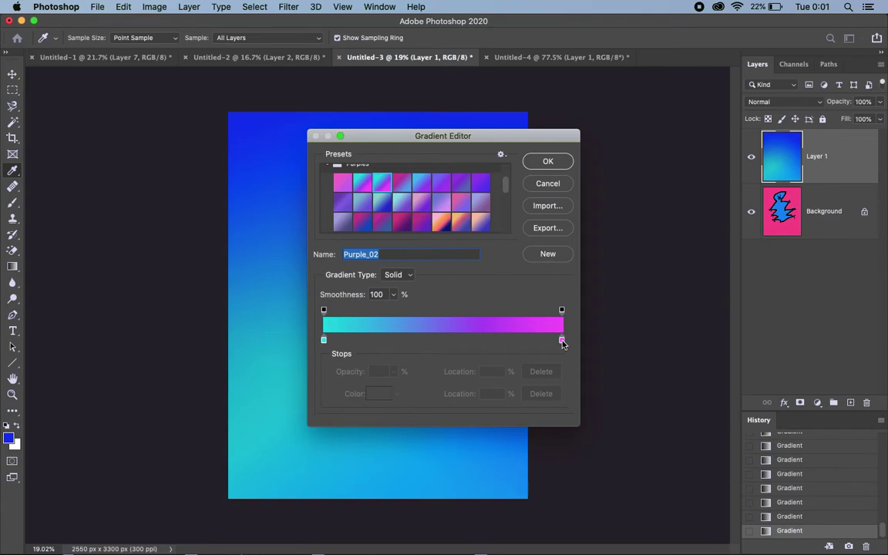
Recolour the gradient's cyan start stop to bright yellow and move the colour midpoint to a location of 21%
{"action": "left_click", "coordinate": [324, 340]}
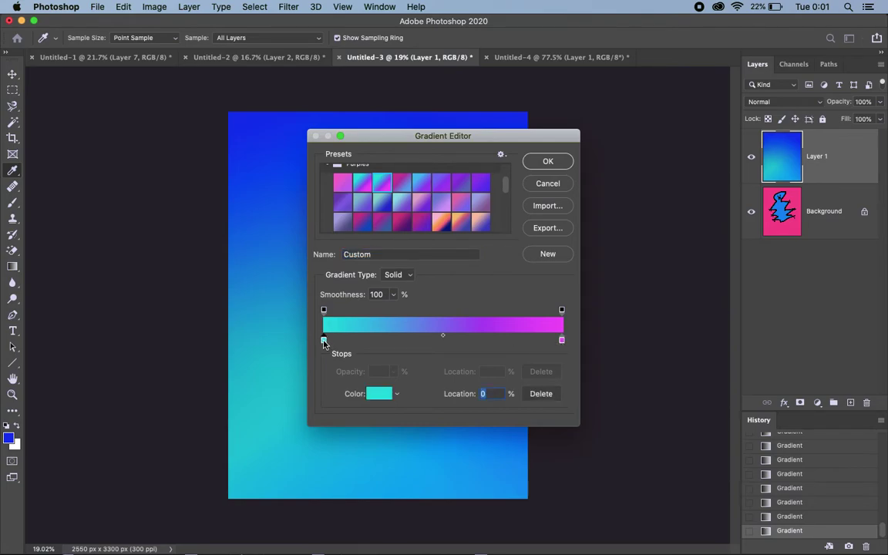
{"action": "double_click", "coordinate": [324, 340]}
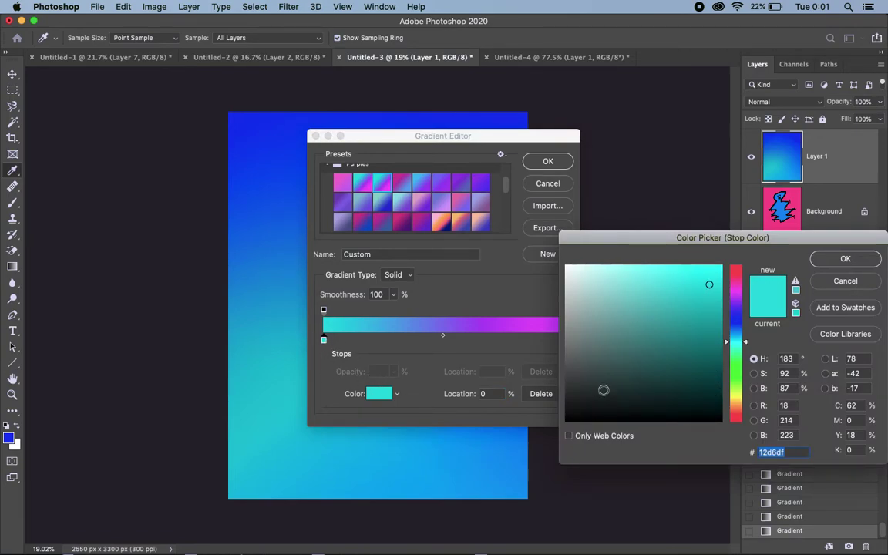
{"action": "left_click", "coordinate": [736, 399]}
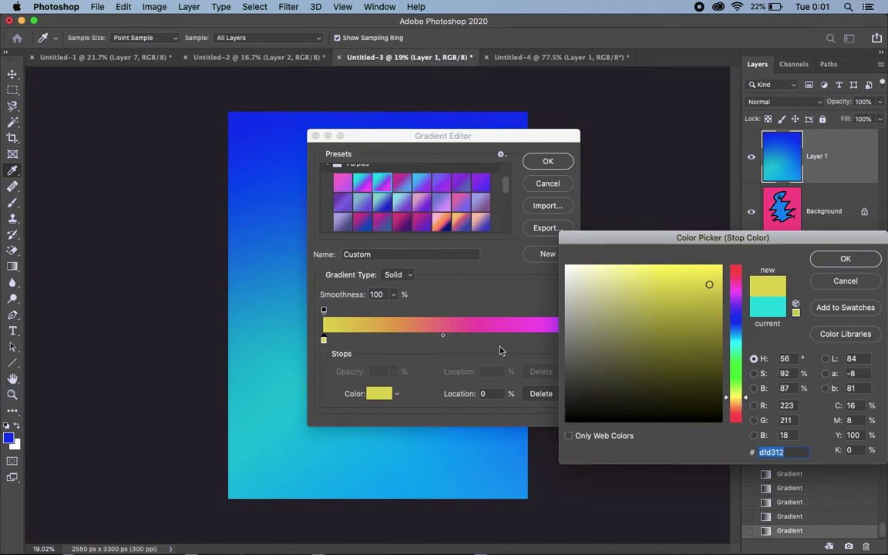
{"action": "left_click", "coordinate": [718, 267]}
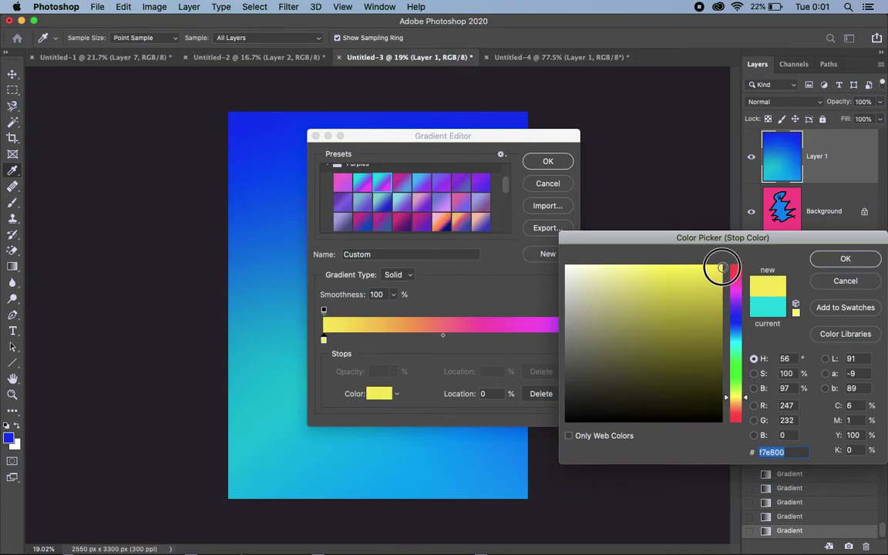
{"action": "left_click", "coordinate": [845, 260]}
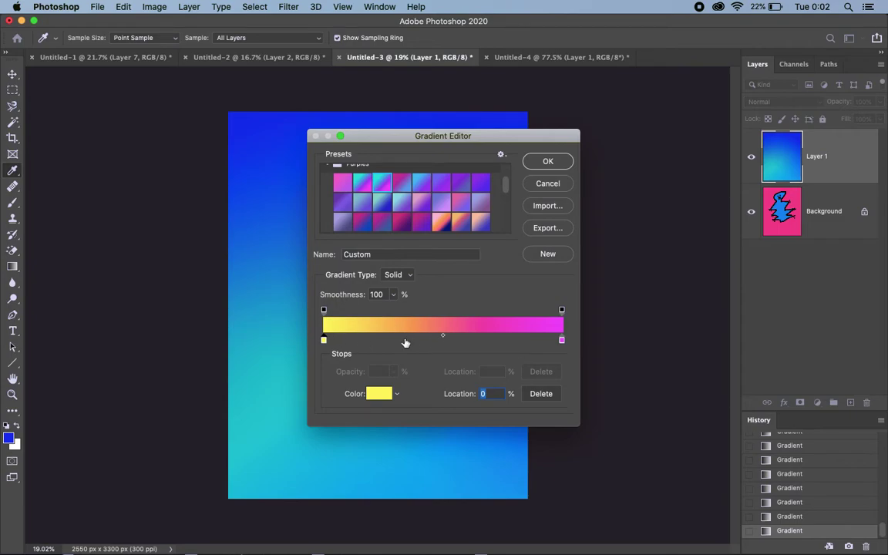
{"action": "left_click", "coordinate": [443, 336]}
{"action": "left_click_drag", "start_coordinate": [443, 337], "coordinate": [376, 336]}
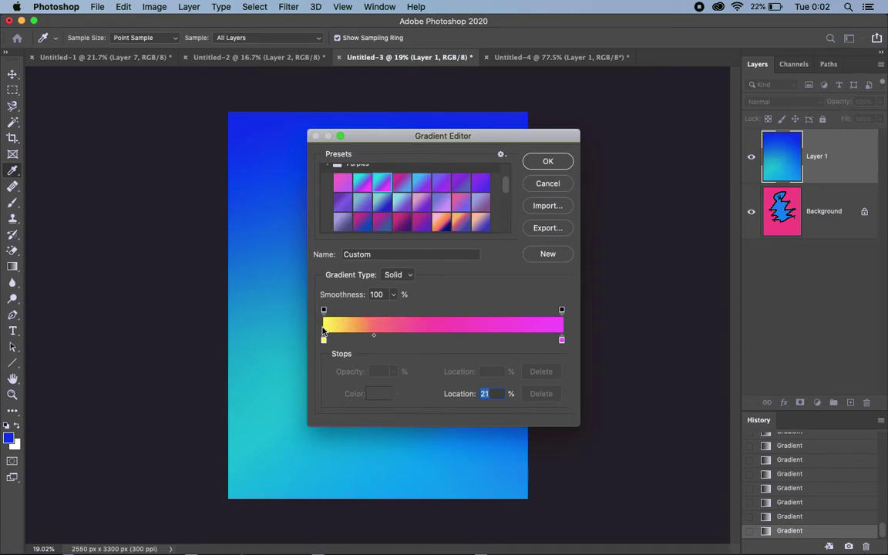
Set the colour midpoint back to 50% and add a bright green (#00ff2a) colour stop at 24%
{"action": "left_click_drag", "start_coordinate": [374, 335], "coordinate": [445, 343]}
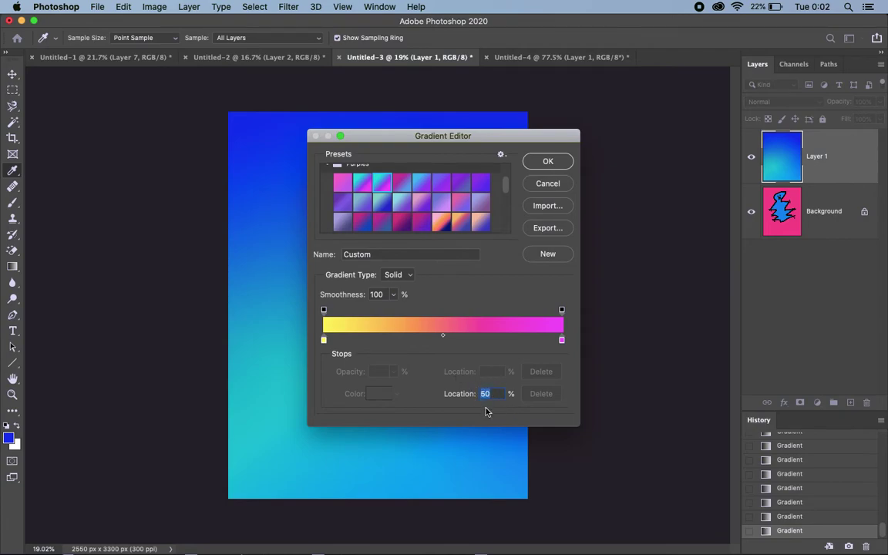
{"action": "left_click", "coordinate": [381, 340]}
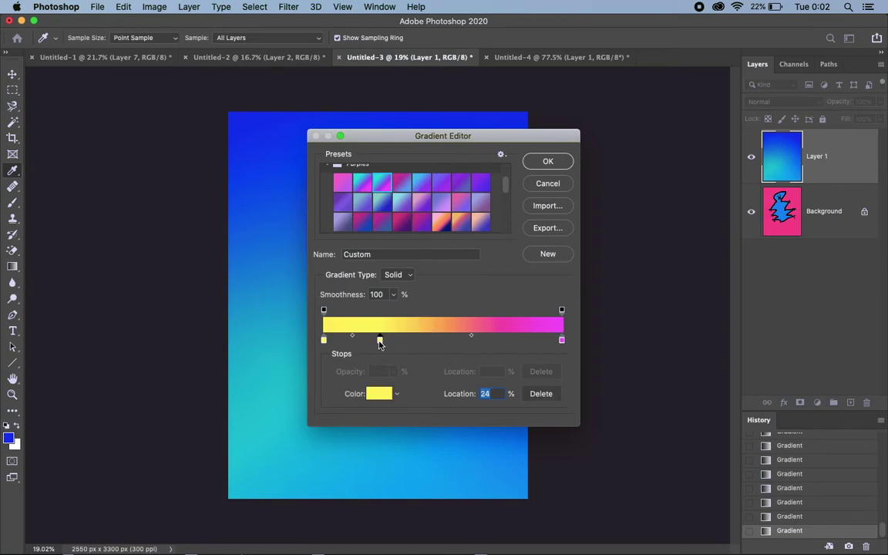
{"action": "double_click", "coordinate": [379, 340]}
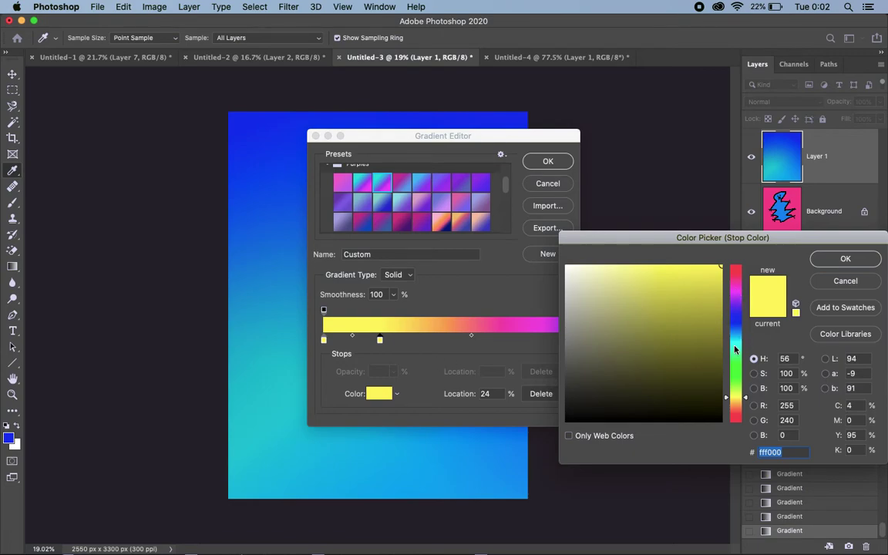
{"action": "left_click", "coordinate": [734, 364]}
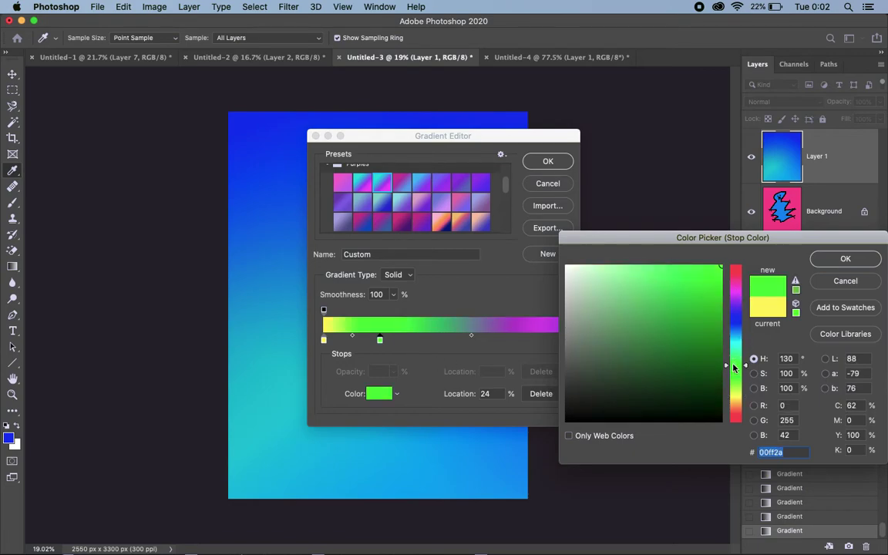
{"action": "left_click", "coordinate": [845, 260]}
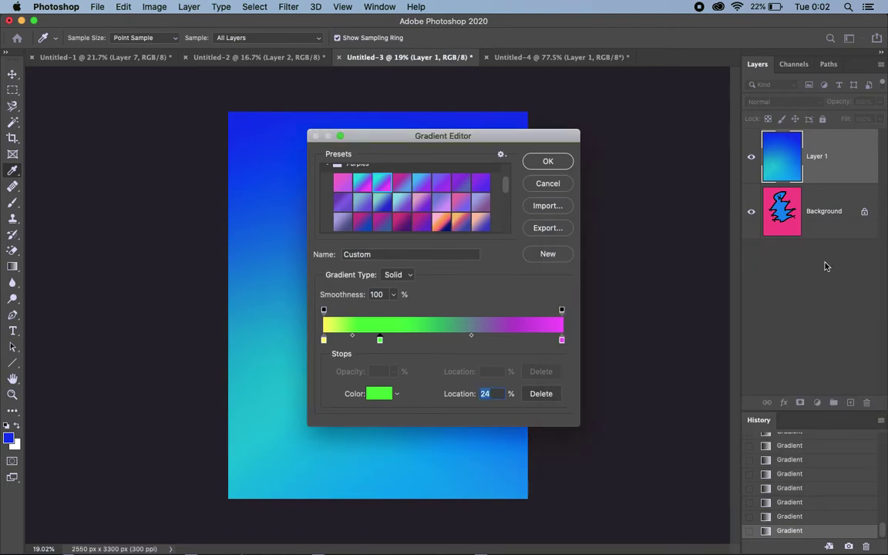
Add another colour stop between the green and magenta ones, position it at 68% and colour it light blue (#00c0ff)
{"action": "left_click", "coordinate": [504, 340]}
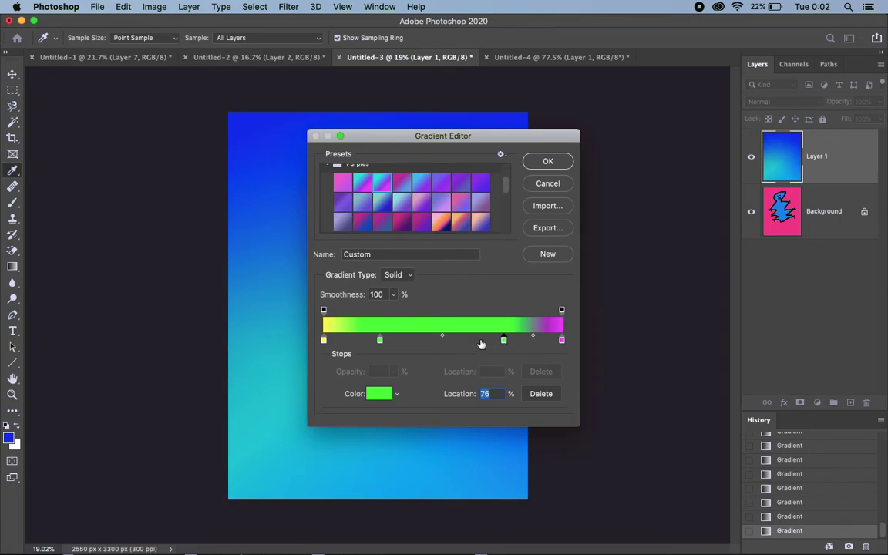
{"action": "left_click", "coordinate": [533, 337]}
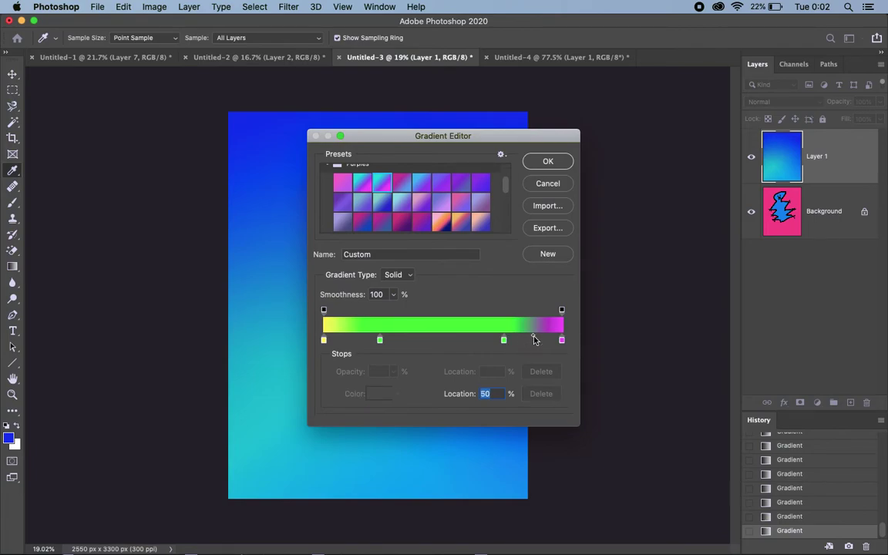
{"action": "left_click", "coordinate": [503, 339]}
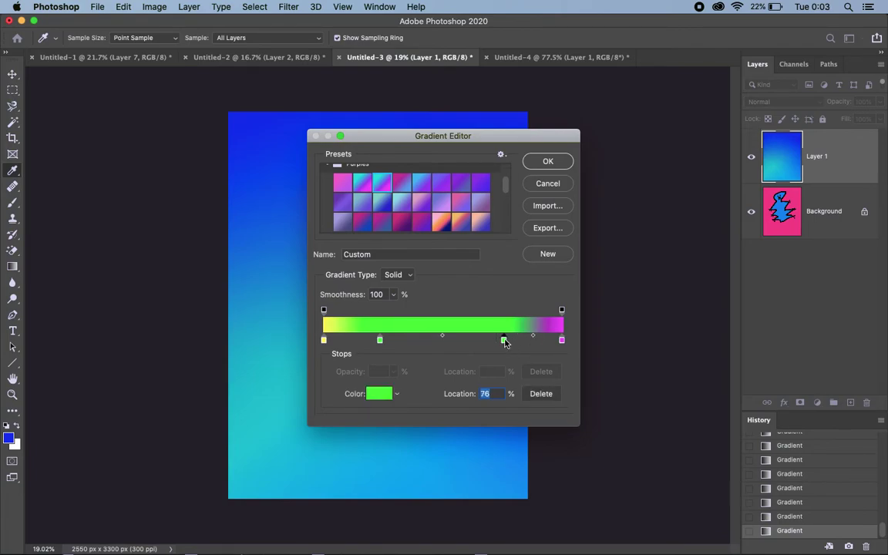
{"action": "left_click_drag", "start_coordinate": [503, 339], "coordinate": [486, 341]}
{"action": "double_click", "coordinate": [486, 340]}
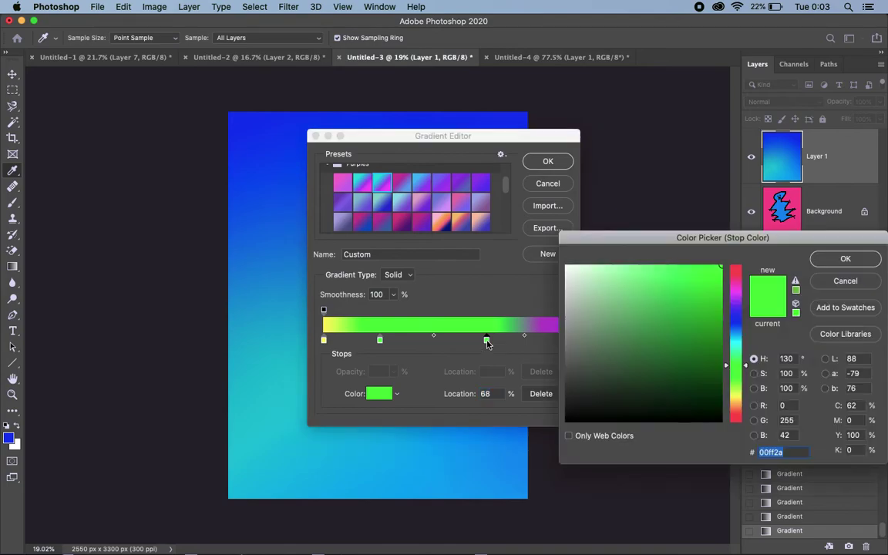
{"action": "left_click", "coordinate": [736, 337]}
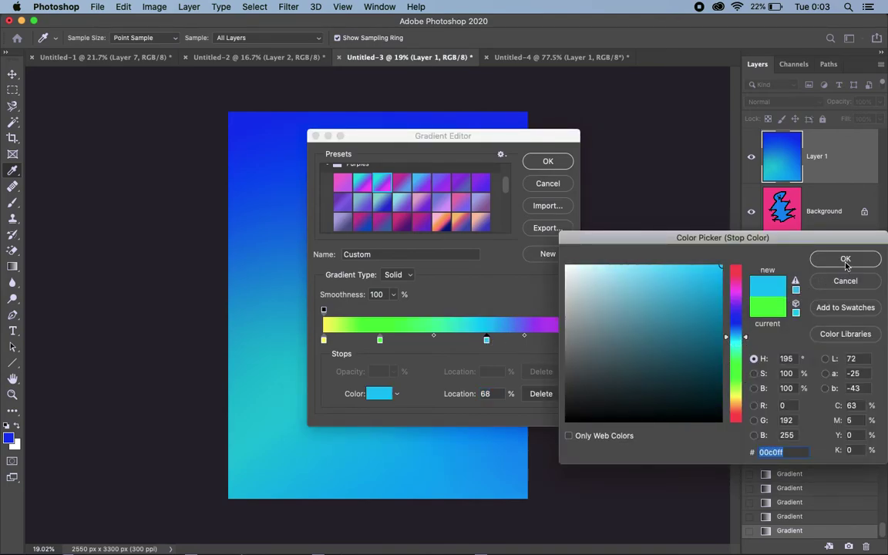
{"action": "left_click", "coordinate": [846, 258]}
Nudge the light blue stop toward the green one, move the green stop to 33% and accept the custom gradient
{"action": "mouse_move", "coordinate": [486, 343]}
{"action": "left_mouse_down"}
{"action": "mouse_move", "coordinate": [472, 341]}
{"action": "mouse_move", "coordinate": [480, 345]}
{"action": "left_mouse_up"}
{"action": "left_click_drag", "start_coordinate": [381, 341], "coordinate": [402, 341]}
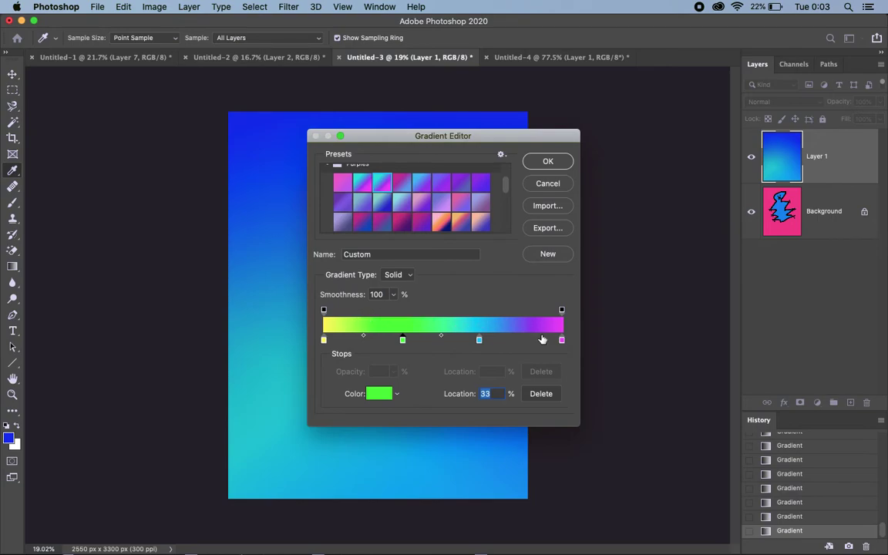
{"action": "left_click", "coordinate": [549, 161]}
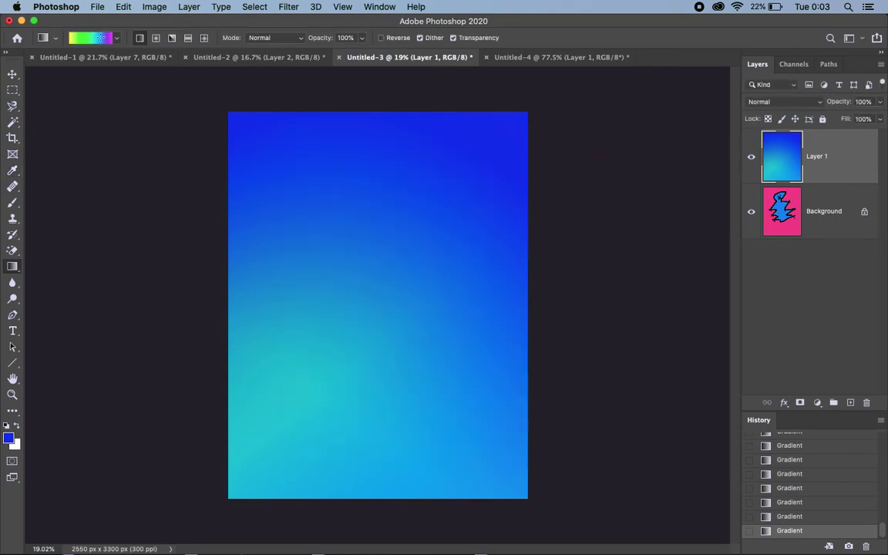
Draw the custom gradient on Layer 1 as Linear fills: diagonally from the upper-left corner, straight down from the top edge, and from the left edge toward the lower right
{"action": "left_click_drag", "start_coordinate": [226, 103], "coordinate": [377, 306]}
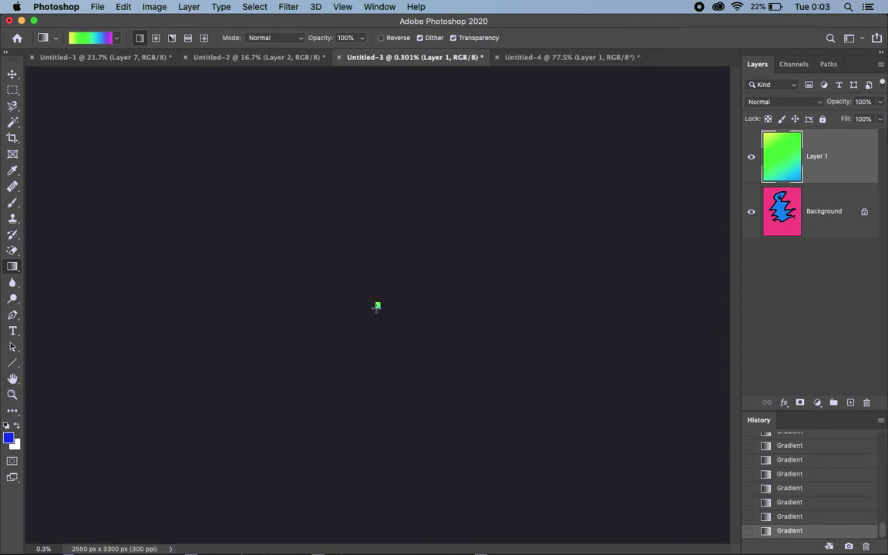
{"action": "scroll", "coordinate": [377, 306], "scroll_direction": "up", "scroll_amount": 10}
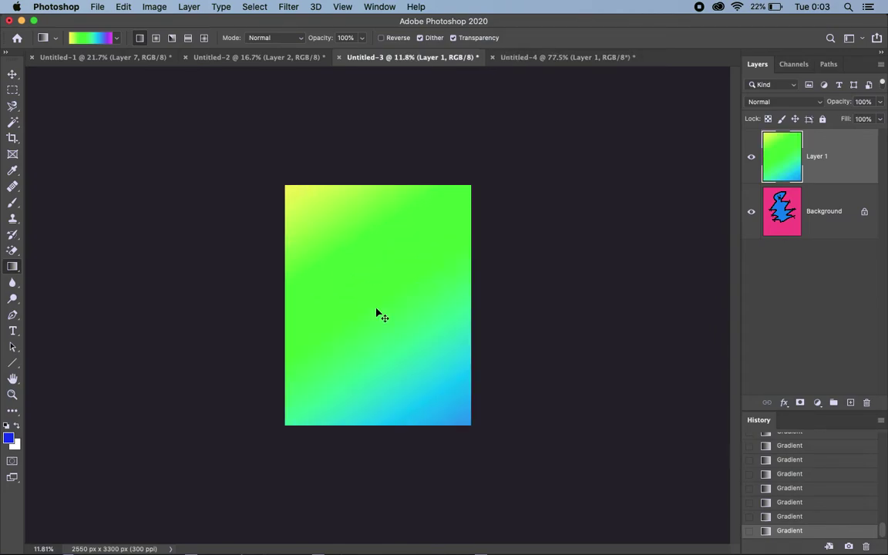
{"action": "scroll", "coordinate": [376, 310], "scroll_direction": "up", "scroll_amount": 1}
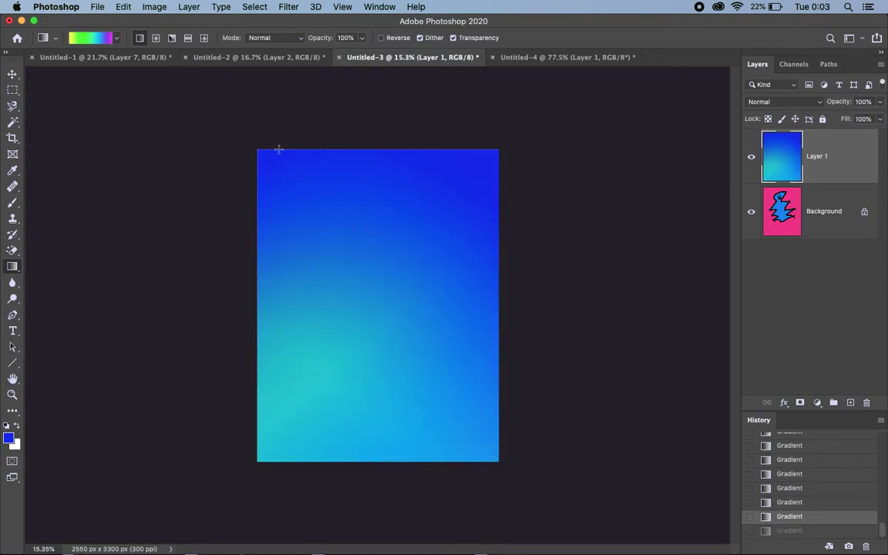
{"action": "left_click_drag", "start_coordinate": [247, 141], "coordinate": [446, 398]}
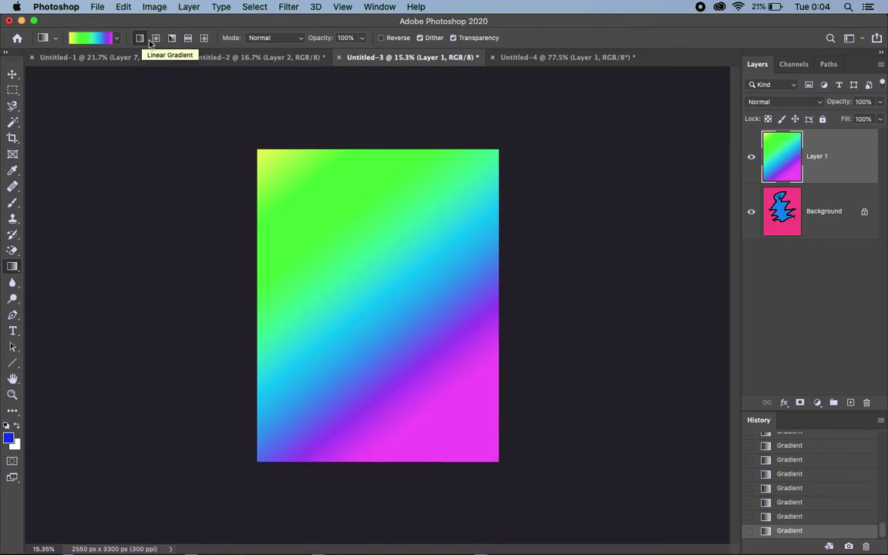
{"action": "left_click_drag", "start_coordinate": [375, 139], "coordinate": [374, 394]}
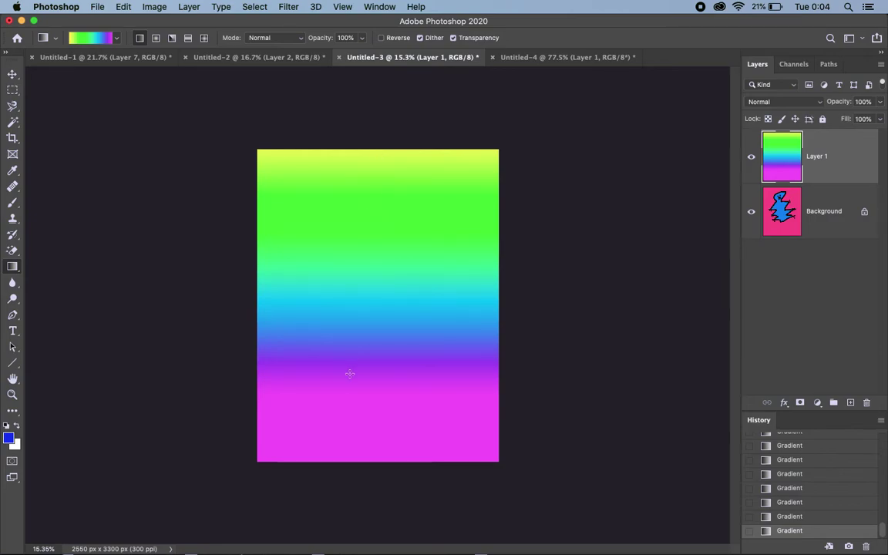
{"action": "left_click_drag", "start_coordinate": [228, 244], "coordinate": [429, 416]}
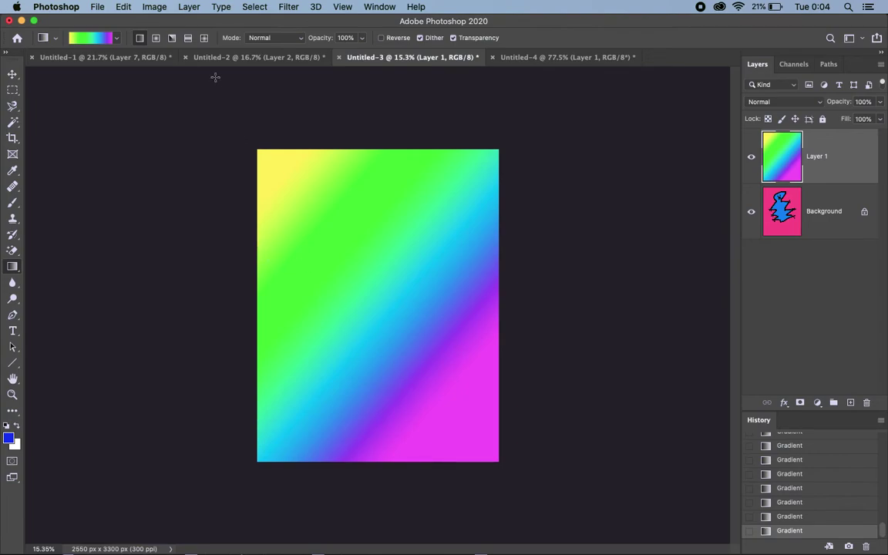
Draw Radial gradients of different sizes outward from near the canvas centre, ending with one reaching toward the upper left
{"action": "left_click", "coordinate": [156, 38]}
{"action": "left_click_drag", "start_coordinate": [367, 305], "coordinate": [321, 206]}
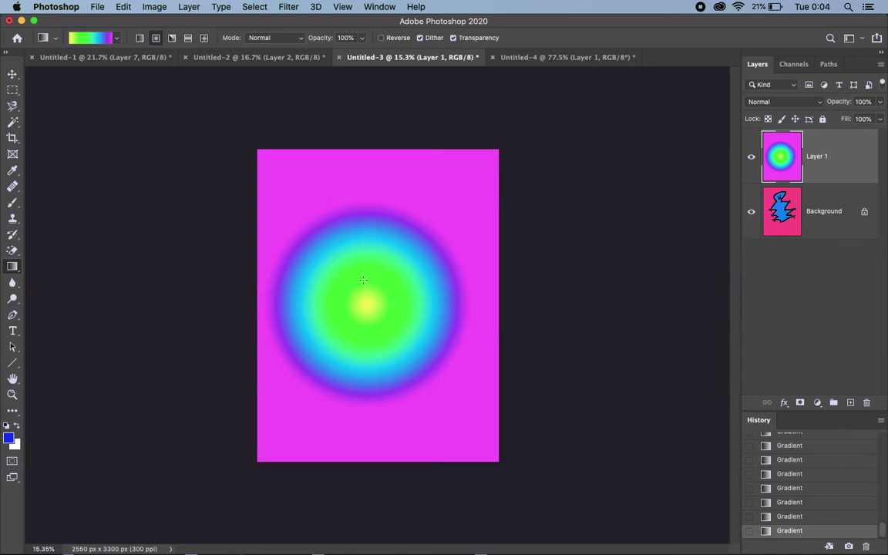
{"action": "left_click_drag", "start_coordinate": [366, 302], "coordinate": [349, 140]}
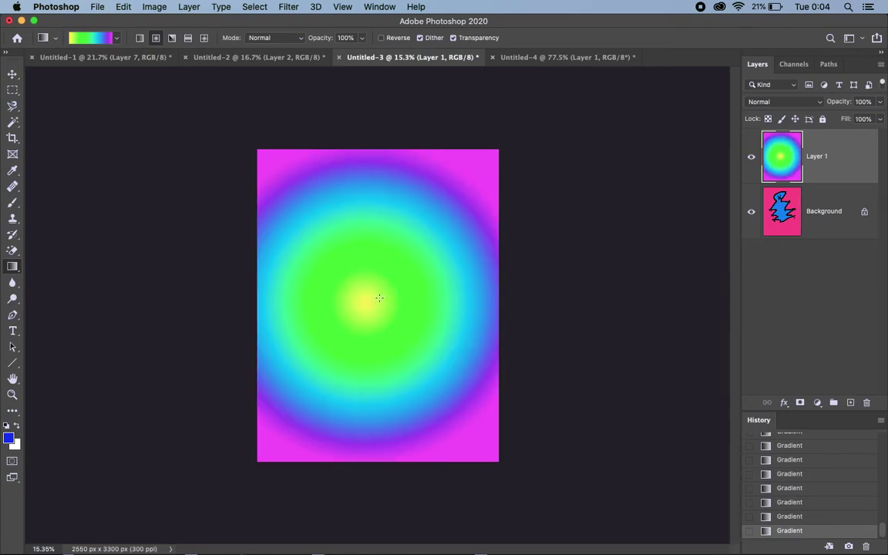
{"action": "left_click_drag", "start_coordinate": [364, 301], "coordinate": [512, 236]}
{"action": "left_click_drag", "start_coordinate": [364, 293], "coordinate": [314, 185]}
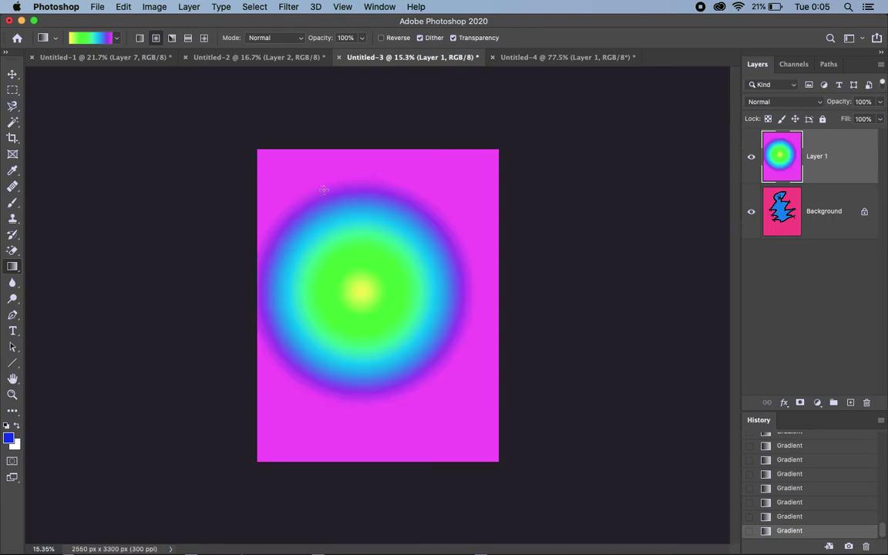
Draw Angle gradients from near the canvas centre, one straight up to the top edge and two short ones toward the upper right
{"action": "left_click", "coordinate": [172, 38]}
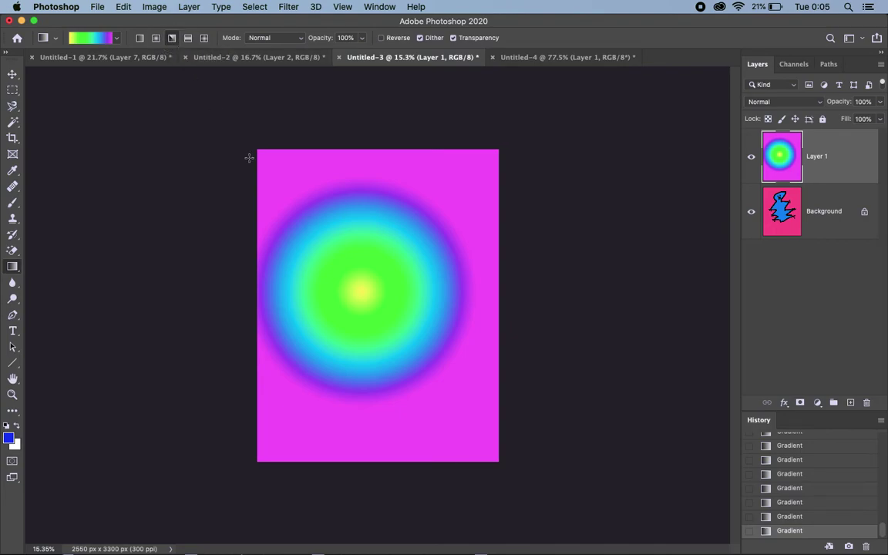
{"action": "left_click_drag", "start_coordinate": [362, 302], "coordinate": [369, 162]}
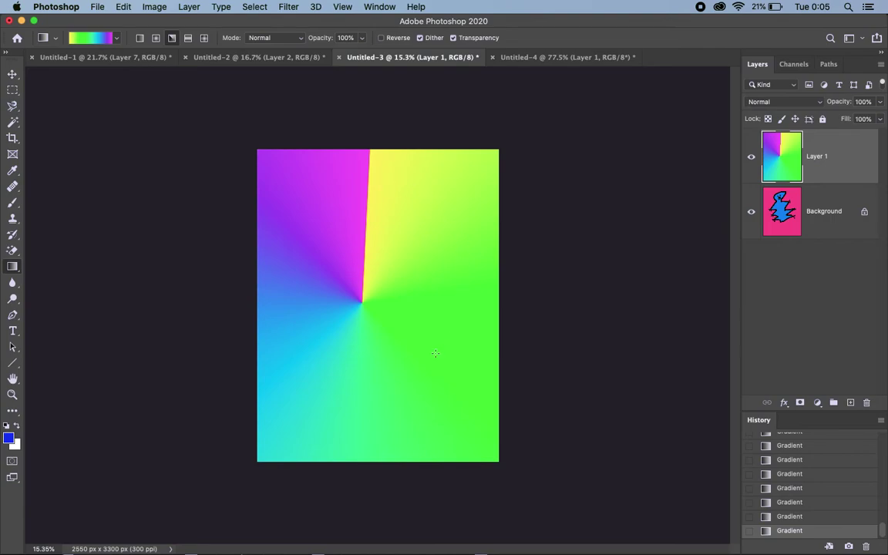
{"action": "left_click_drag", "start_coordinate": [361, 302], "coordinate": [375, 285]}
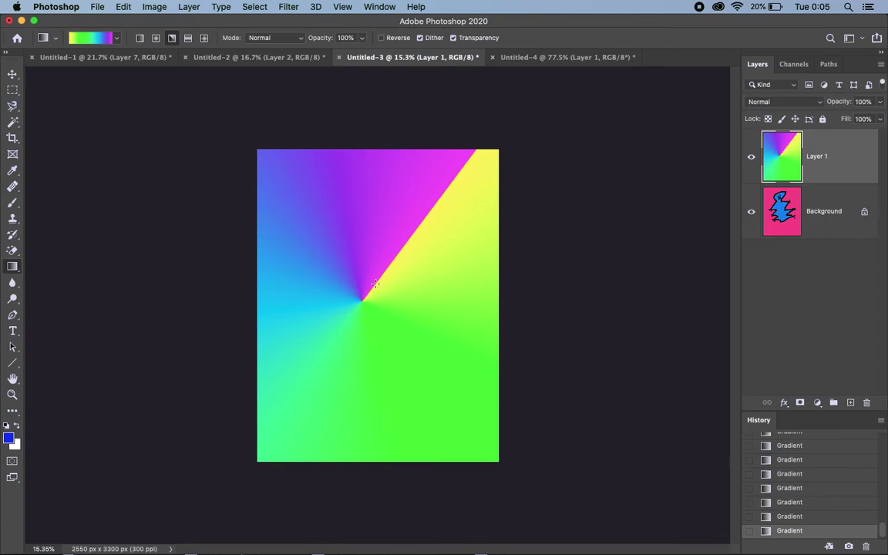
{"action": "mouse_move", "coordinate": [363, 303]}
{"action": "left_mouse_down"}
{"action": "mouse_move", "coordinate": [369, 331]}
{"action": "mouse_move", "coordinate": [358, 302]}
{"action": "mouse_move", "coordinate": [373, 281]}
{"action": "left_mouse_up"}
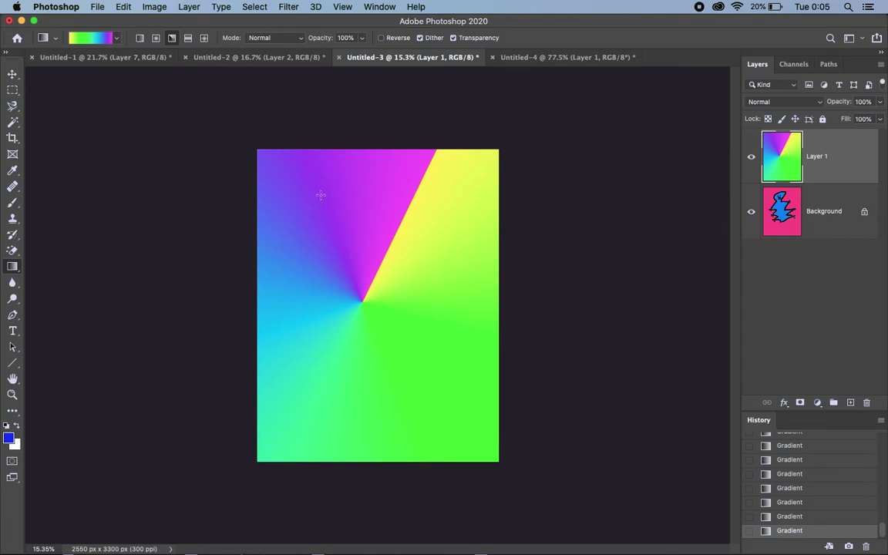
Draw Reflected gradients in several directions and lengths on Layer 1, ending with a short one that makes a narrow diagonal band at the upper left
{"action": "left_click", "coordinate": [187, 38]}
{"action": "left_click_drag", "start_coordinate": [374, 285], "coordinate": [438, 234]}
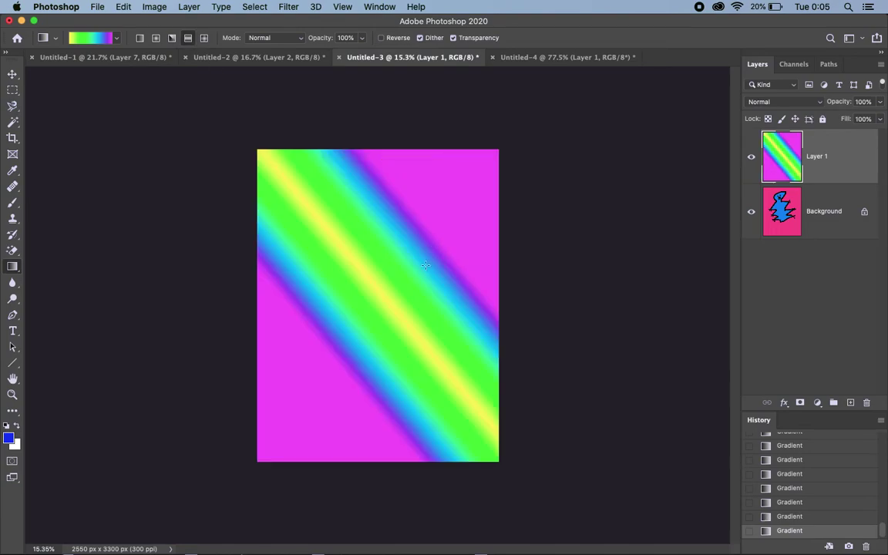
{"action": "left_click_drag", "start_coordinate": [376, 283], "coordinate": [472, 191]}
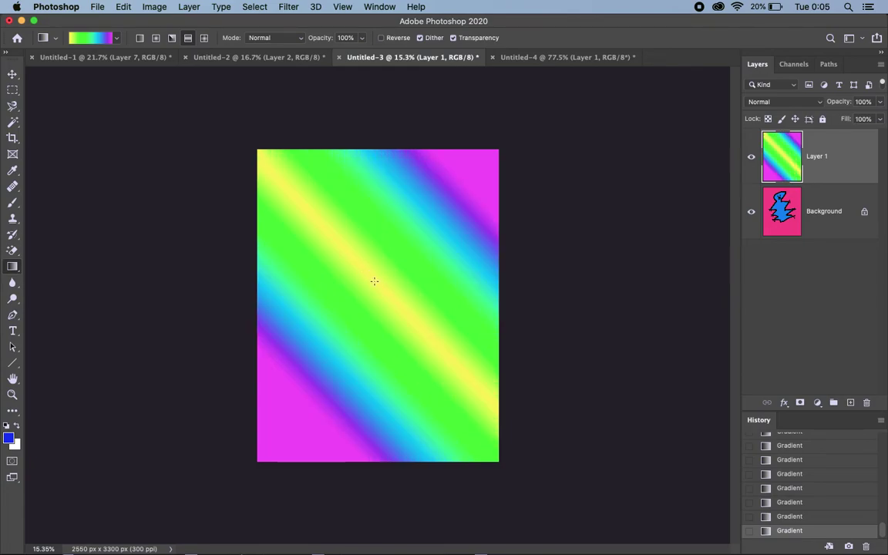
{"action": "left_click_drag", "start_coordinate": [336, 225], "coordinate": [493, 225]}
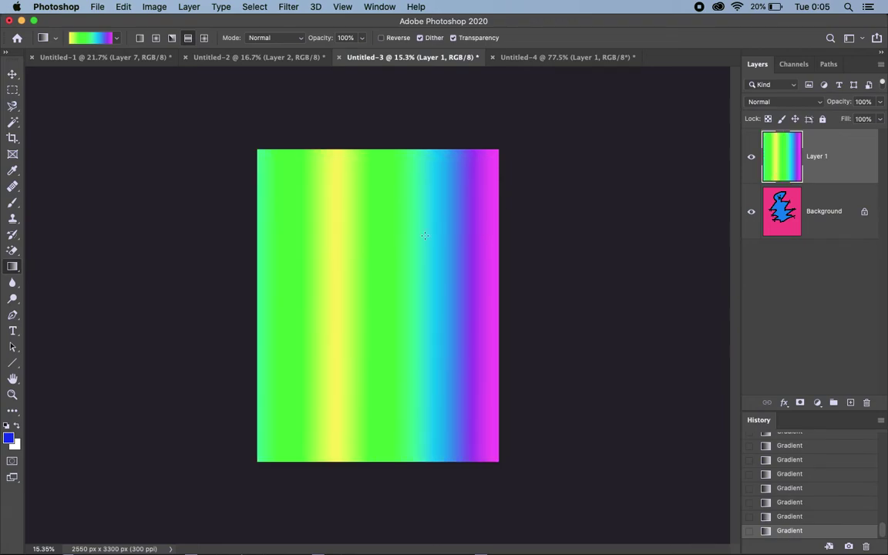
{"action": "left_click_drag", "start_coordinate": [337, 238], "coordinate": [487, 323]}
{"action": "left_click_drag", "start_coordinate": [336, 243], "coordinate": [356, 256]}
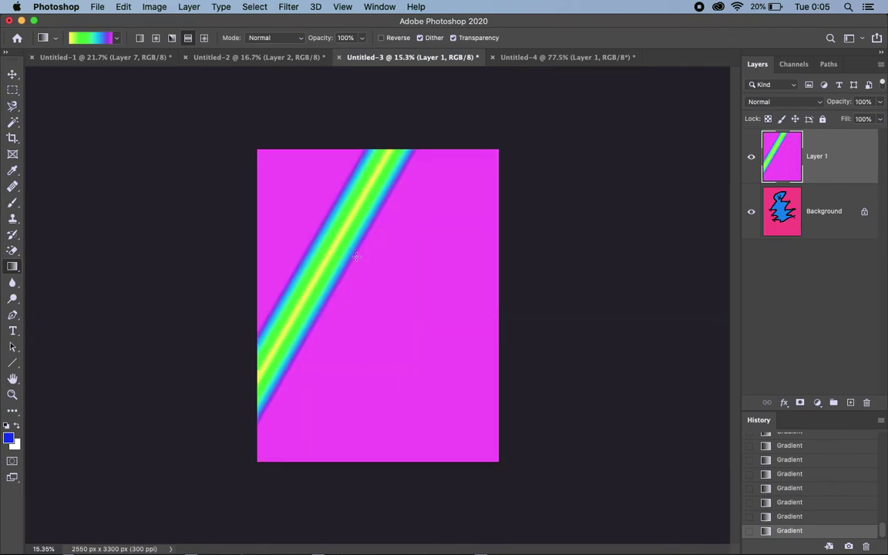
Draw Diamond gradients starting at the canvas centre, near its top edge, and a larger one near its bottom edge
{"action": "left_click", "coordinate": [205, 40]}
{"action": "left_click_drag", "start_coordinate": [383, 301], "coordinate": [312, 207]}
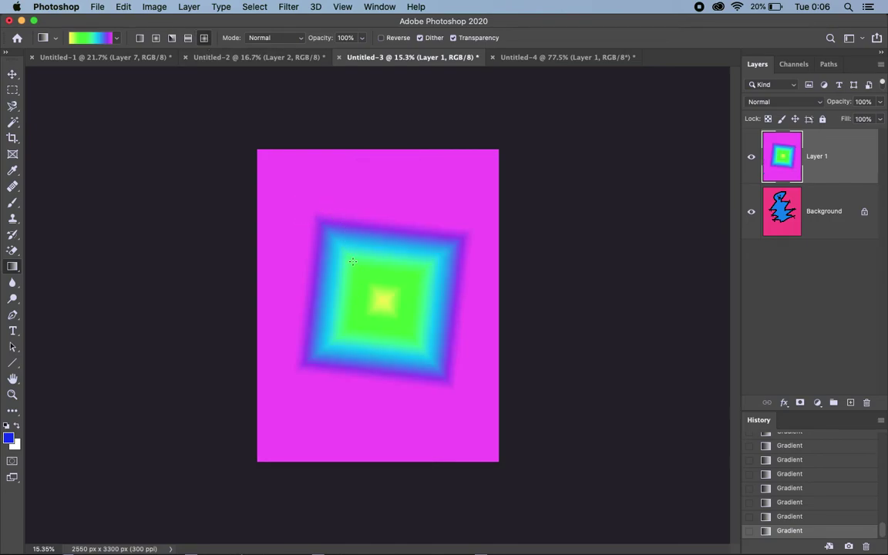
{"action": "left_click_drag", "start_coordinate": [403, 206], "coordinate": [342, 286]}
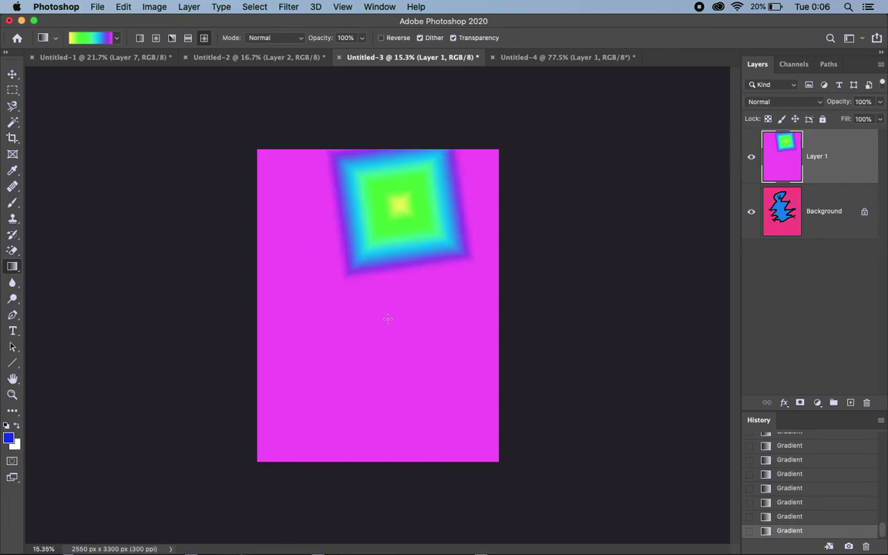
{"action": "left_click_drag", "start_coordinate": [375, 402], "coordinate": [322, 247]}
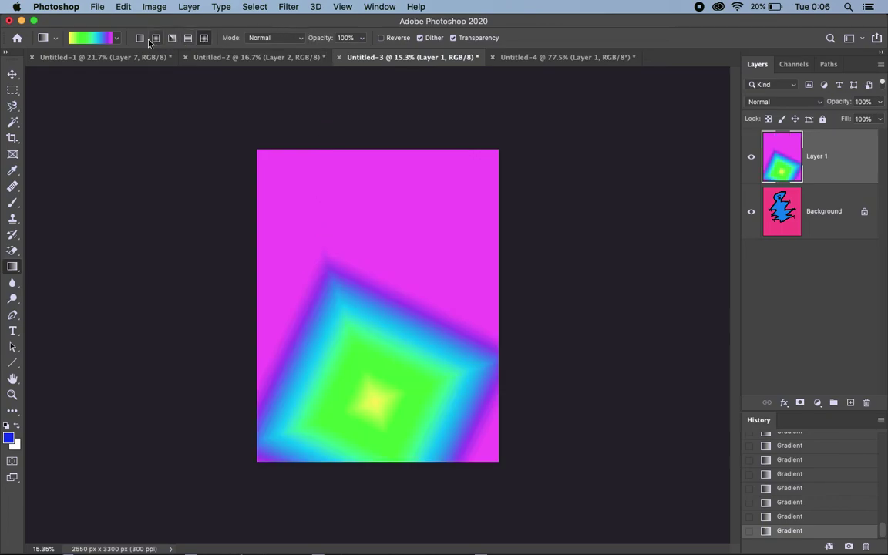
Draw an Angle gradient from near the canvas centre up toward the top edge and look over the gradient's blend modes
{"action": "left_click", "coordinate": [172, 38]}
{"action": "left_click_drag", "start_coordinate": [355, 314], "coordinate": [393, 168]}
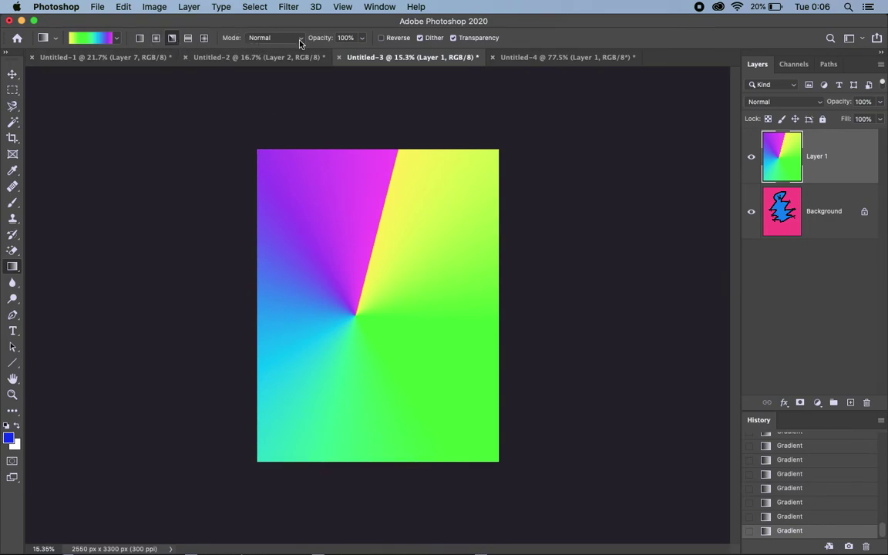
{"action": "left_click", "coordinate": [274, 38]}
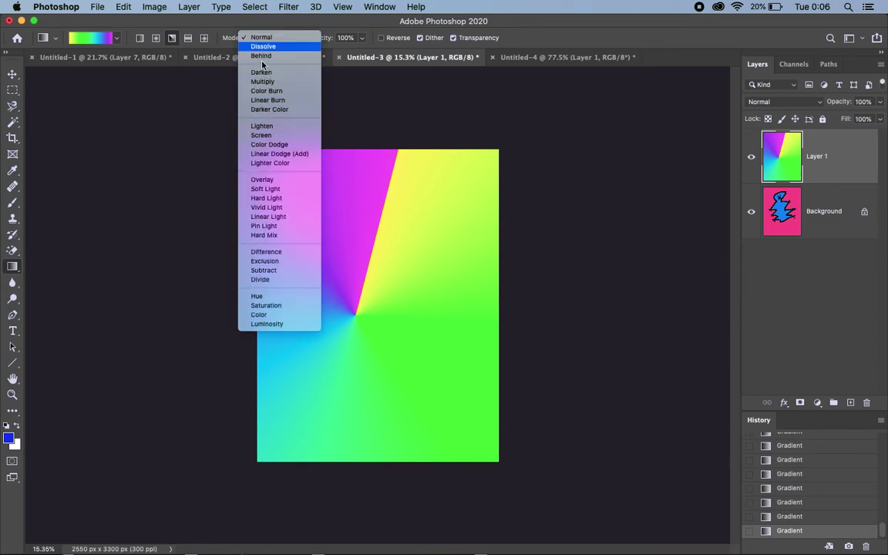
{"action": "left_click", "coordinate": [208, 40]}
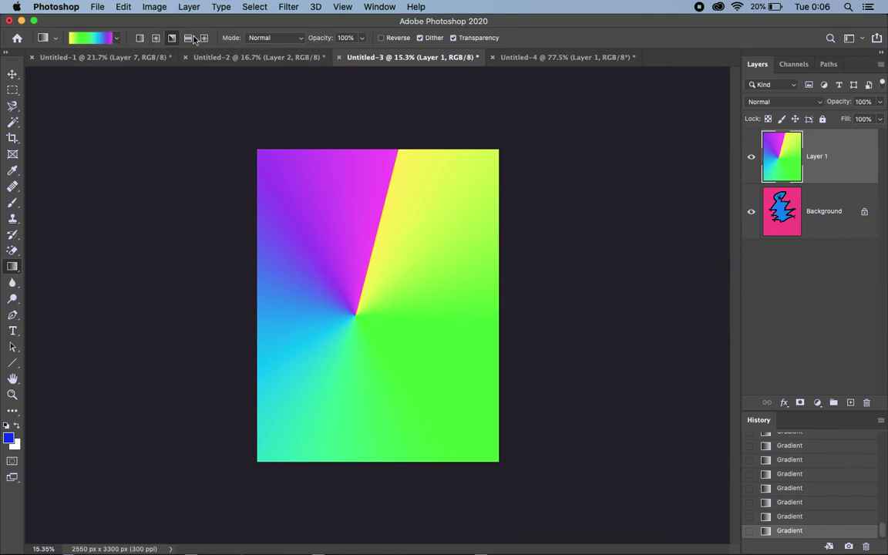
Set the gradient's mode to Difference and draw two Angle gradients from below the canvas centre, toward the upper right and the upper left
{"action": "left_click", "coordinate": [291, 39]}
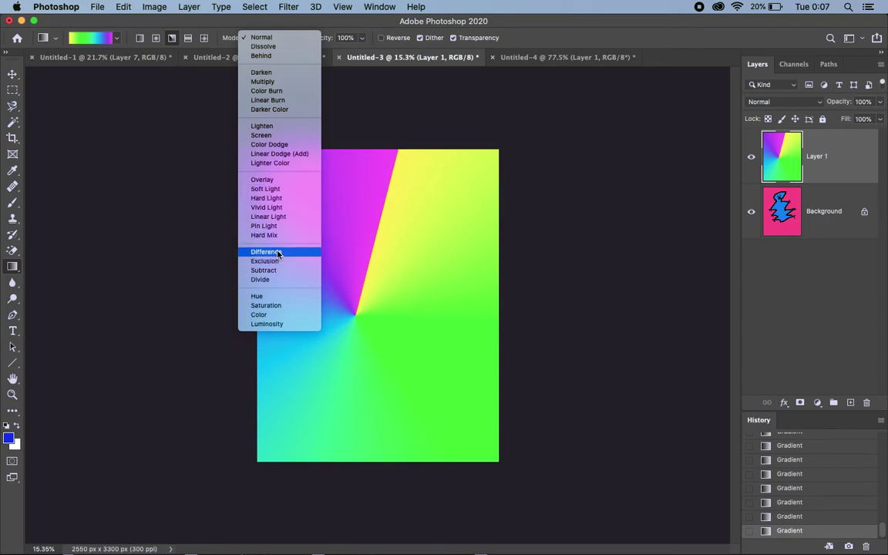
{"action": "left_click", "coordinate": [276, 252]}
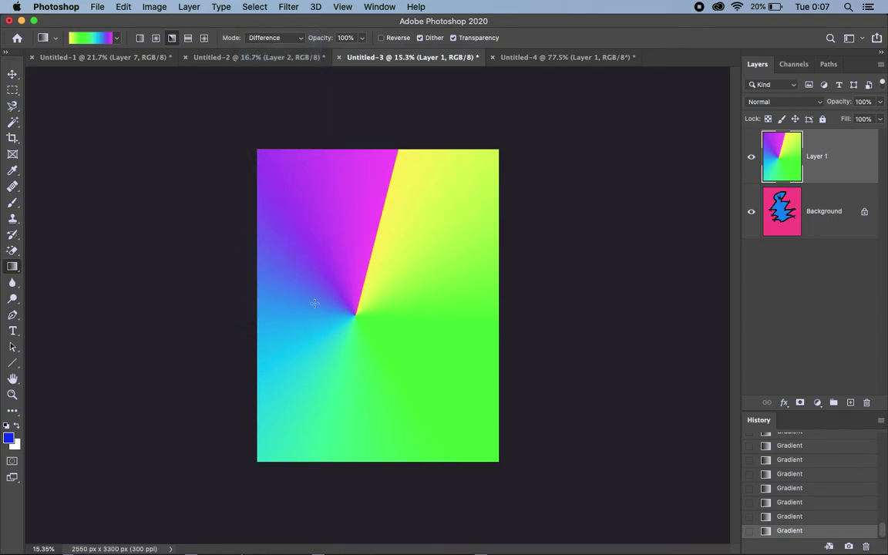
{"action": "left_click_drag", "start_coordinate": [366, 361], "coordinate": [469, 240]}
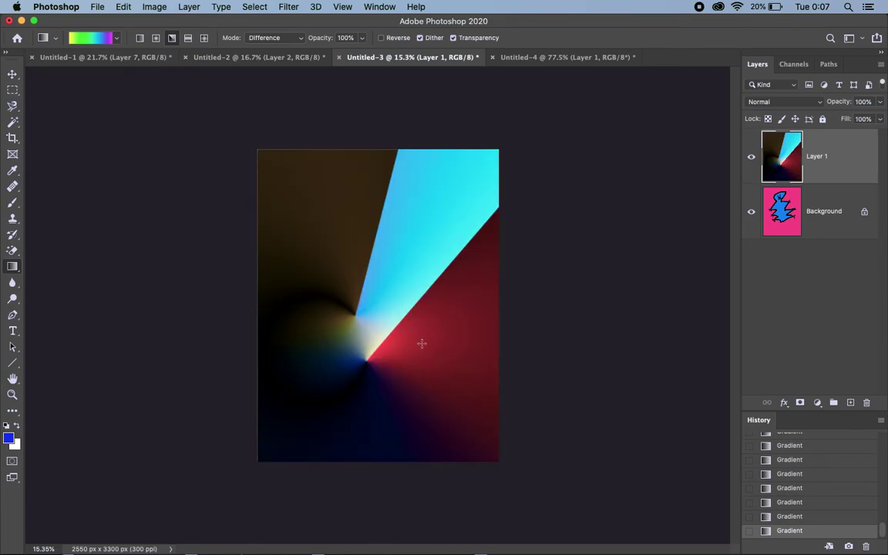
{"action": "left_click_drag", "start_coordinate": [413, 361], "coordinate": [359, 201]}
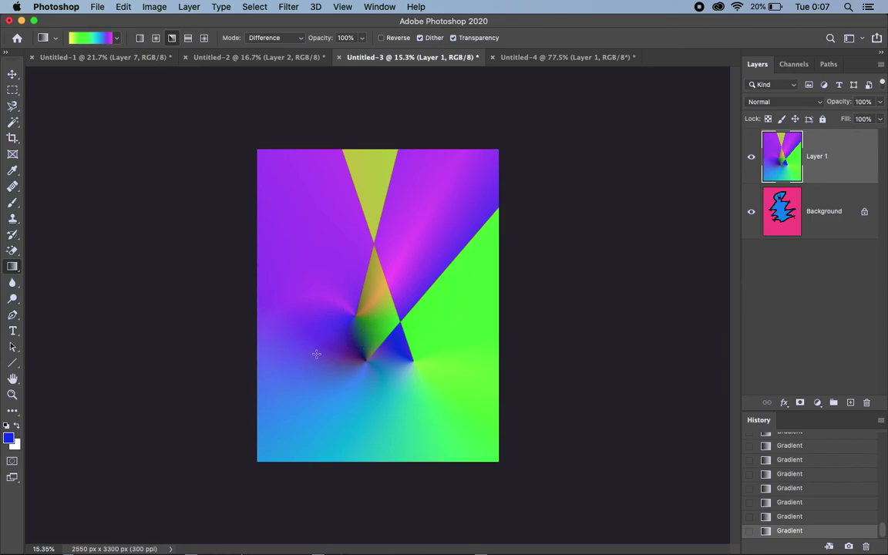
Set the gradient's mode back to Normal and draw two Angle gradients from the canvas's upper half, diagonally down right, finally down left
{"action": "left_click", "coordinate": [270, 37]}
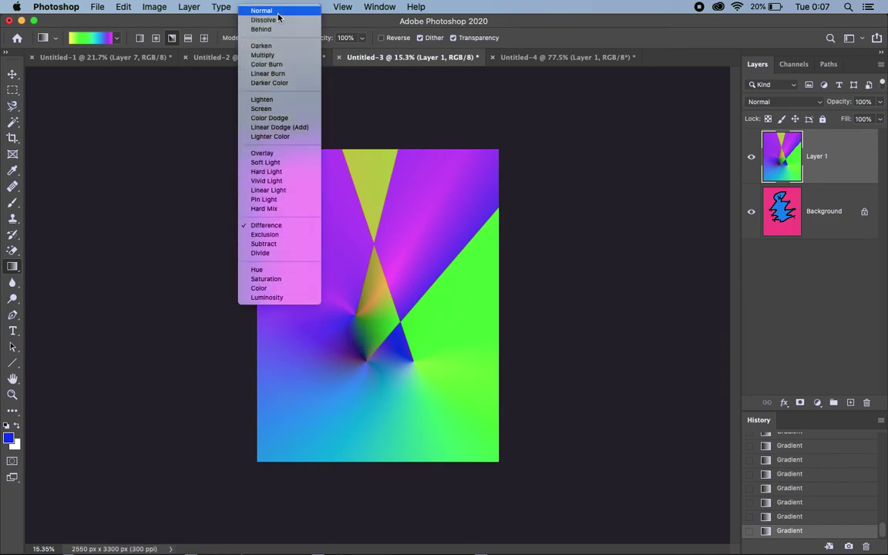
{"action": "left_click", "coordinate": [279, 7]}
{"action": "left_click_drag", "start_coordinate": [316, 222], "coordinate": [394, 308]}
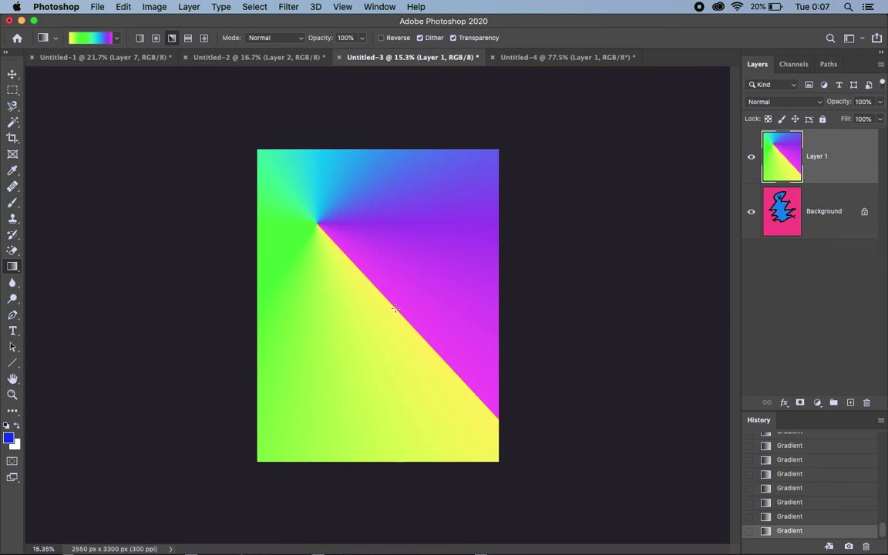
{"action": "left_click_drag", "start_coordinate": [390, 239], "coordinate": [343, 350]}
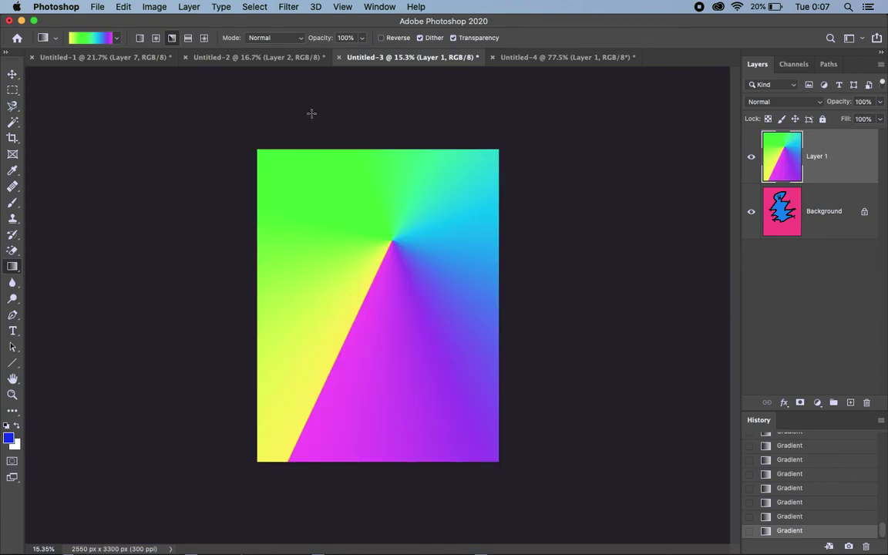
Set the gradient's mode to Difference and layer several crossing Angle gradients over Layer 1, from different starting points and in different directions
{"action": "left_click", "coordinate": [300, 43]}
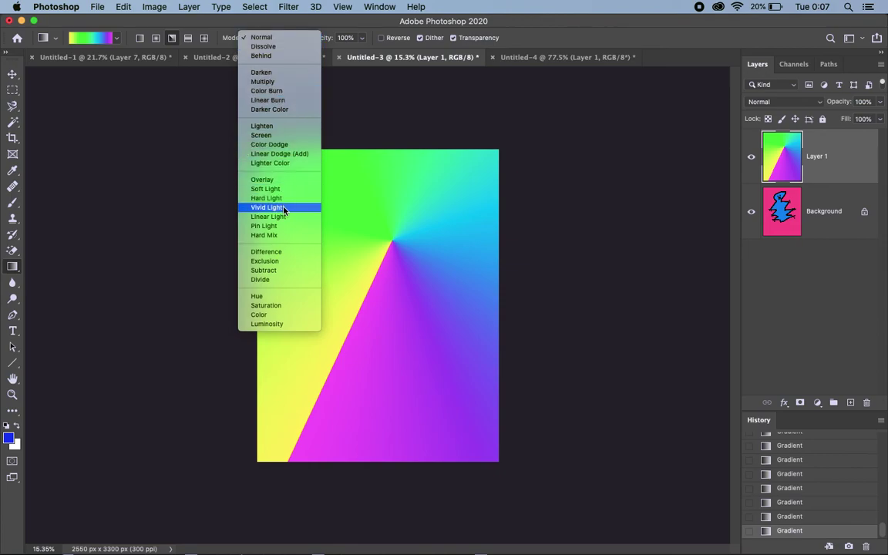
{"action": "left_click", "coordinate": [291, 252]}
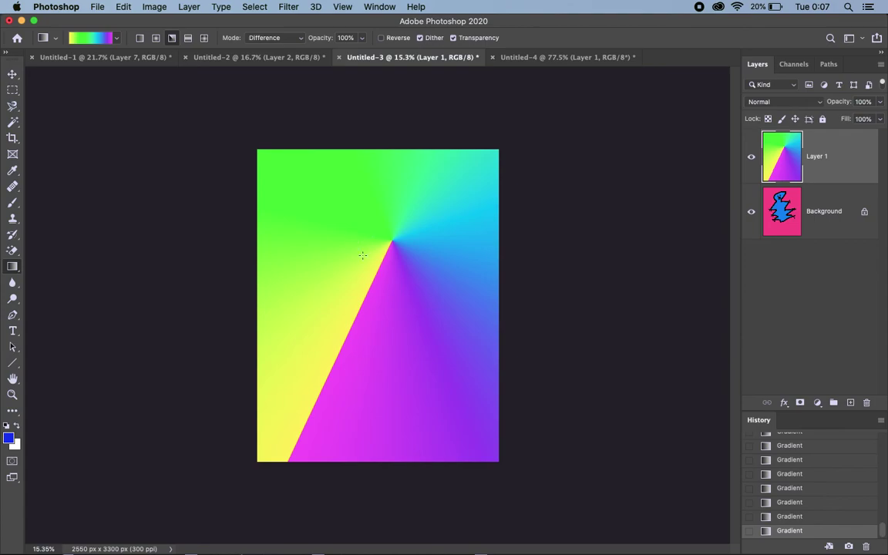
{"action": "left_click_drag", "start_coordinate": [316, 221], "coordinate": [429, 423]}
{"action": "left_click_drag", "start_coordinate": [423, 214], "coordinate": [305, 212]}
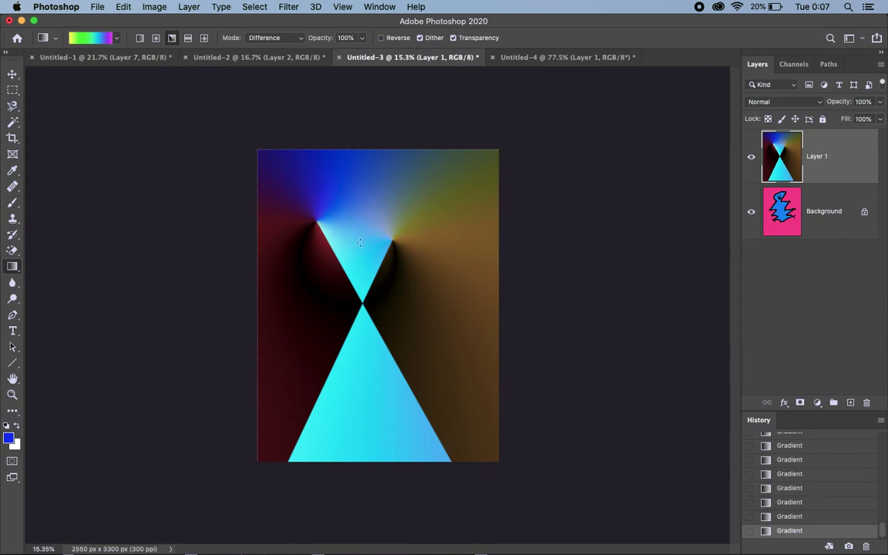
{"action": "left_click_drag", "start_coordinate": [374, 359], "coordinate": [371, 200]}
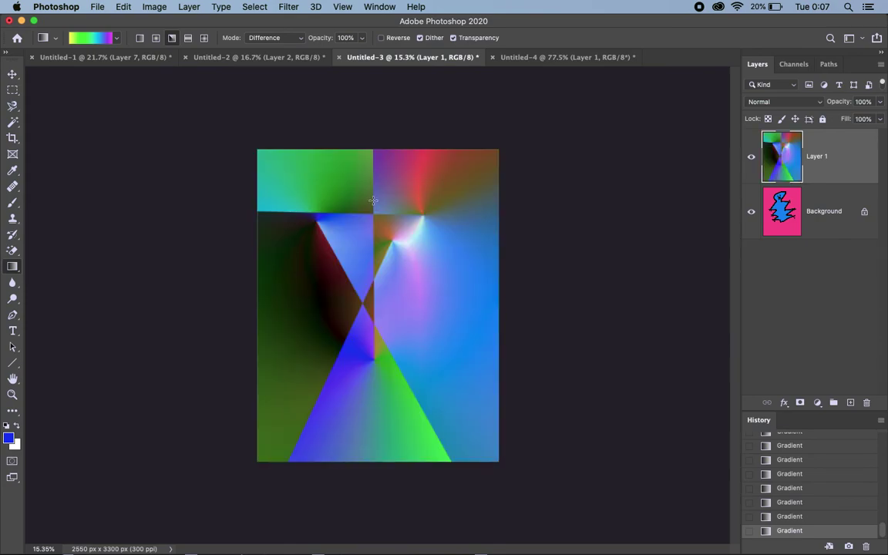
{"action": "left_click_drag", "start_coordinate": [427, 328], "coordinate": [312, 295]}
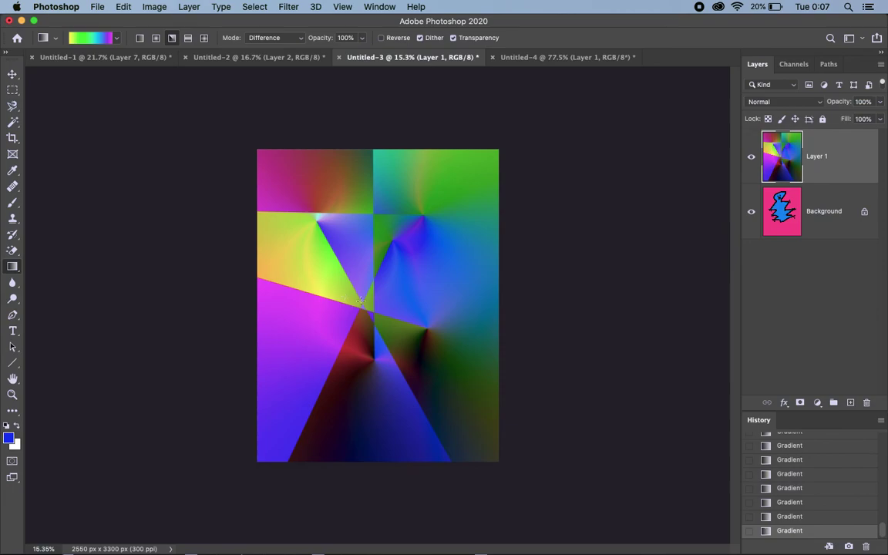
{"action": "left_click_drag", "start_coordinate": [403, 320], "coordinate": [274, 283]}
{"action": "mouse_move", "coordinate": [405, 320]}
{"action": "left_mouse_down"}
{"action": "mouse_move", "coordinate": [351, 178]}
{"action": "mouse_move", "coordinate": [305, 339]}
{"action": "mouse_move", "coordinate": [271, 303]}
{"action": "left_mouse_up"}
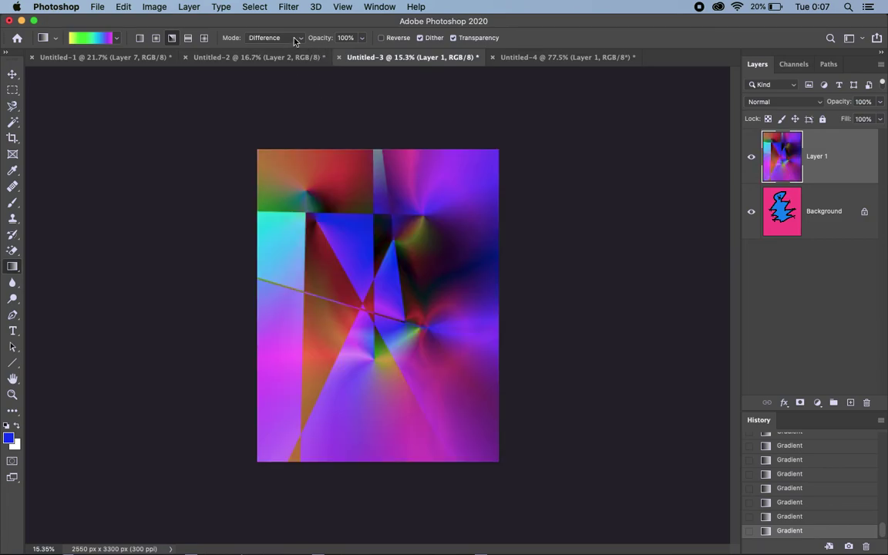
Switch the gradient's mode to Overlay and draw vertical, horizontal and diagonal Angle gradients across Layer 1
{"action": "left_click", "coordinate": [291, 39]}
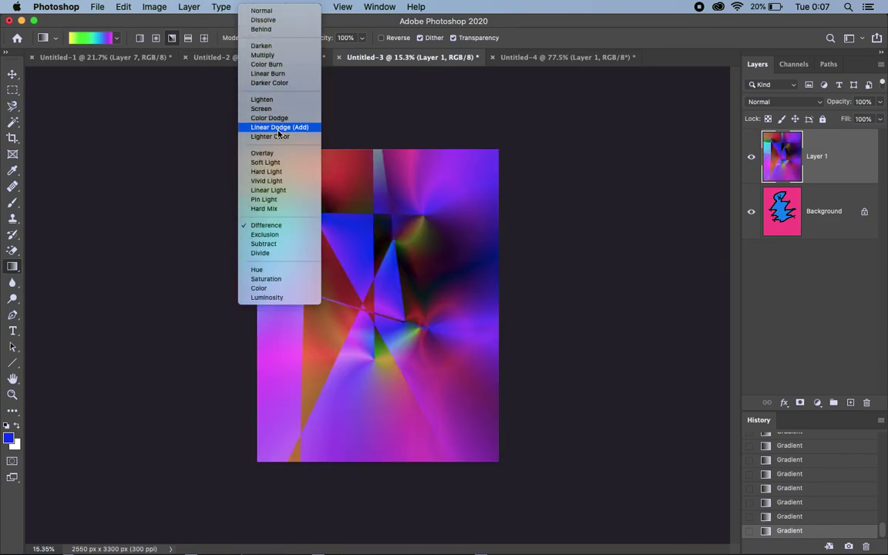
{"action": "left_click", "coordinate": [281, 150]}
{"action": "left_click_drag", "start_coordinate": [333, 185], "coordinate": [341, 337]}
{"action": "left_click_drag", "start_coordinate": [312, 369], "coordinate": [441, 364]}
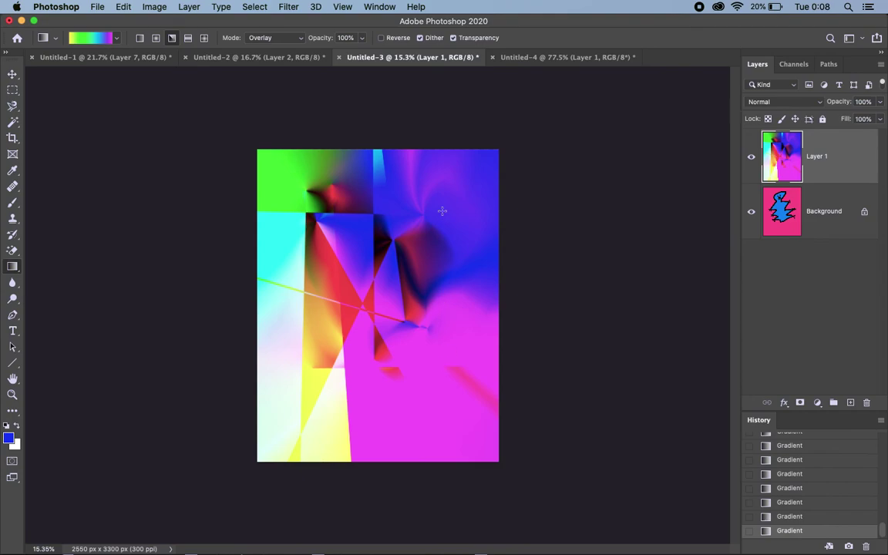
{"action": "left_click_drag", "start_coordinate": [289, 200], "coordinate": [293, 377]}
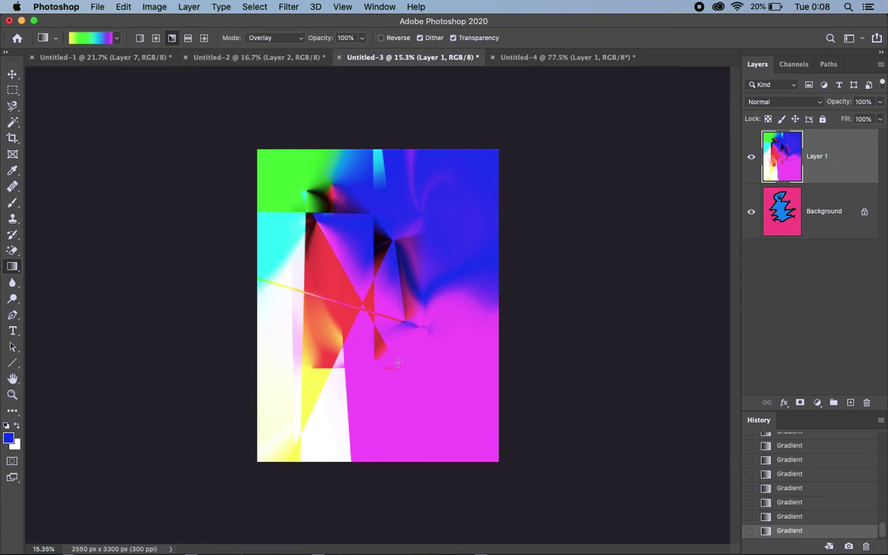
{"action": "left_click_drag", "start_coordinate": [317, 420], "coordinate": [457, 336]}
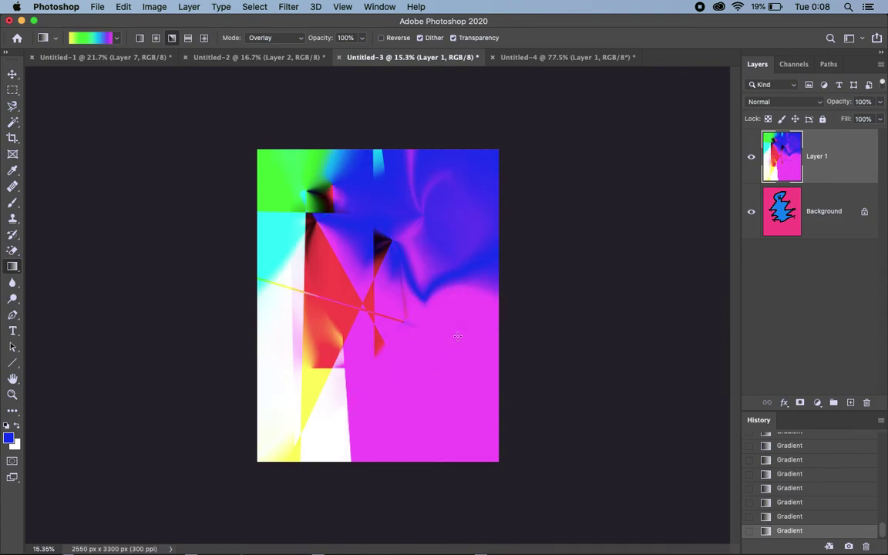
Return the gradient's mode to Difference and draw long diagonal Angle gradients that cross near the centre of Layer 1
{"action": "left_click", "coordinate": [277, 38]}
{"action": "mouse_move", "coordinate": [279, 11]}
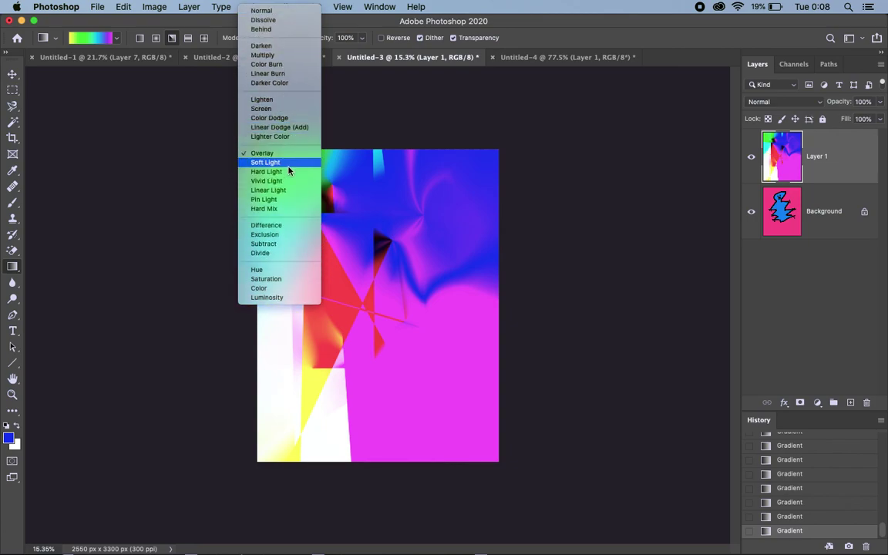
{"action": "left_click", "coordinate": [299, 225]}
{"action": "left_click_drag", "start_coordinate": [333, 406], "coordinate": [426, 266]}
{"action": "left_click_drag", "start_coordinate": [440, 325], "coordinate": [330, 250]}
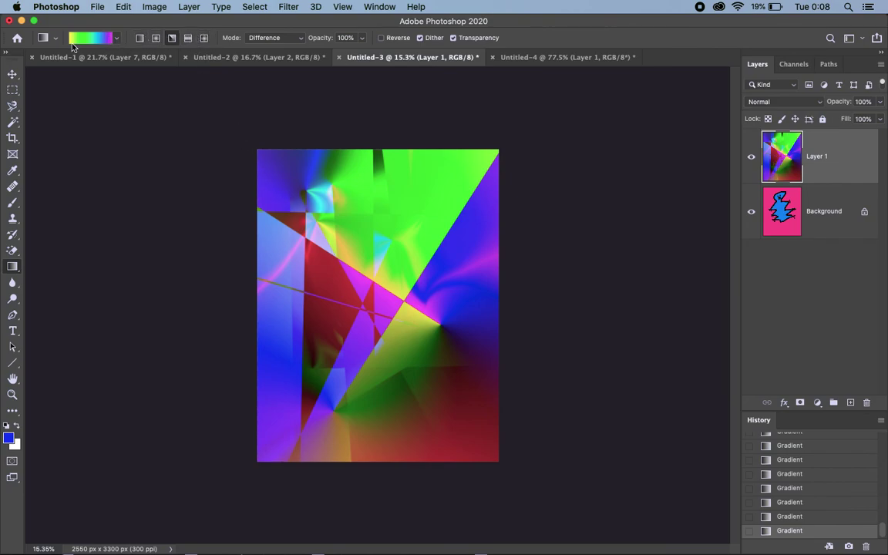
{"action": "right_click", "coordinate": [322, 298]}
{"action": "left_click", "coordinate": [322, 293]}
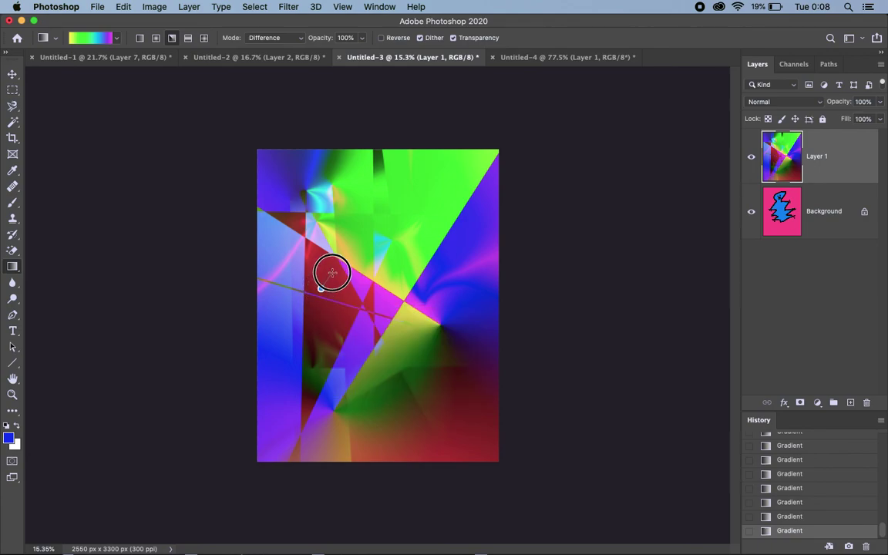
{"action": "left_click_drag", "start_coordinate": [335, 279], "coordinate": [399, 400]}
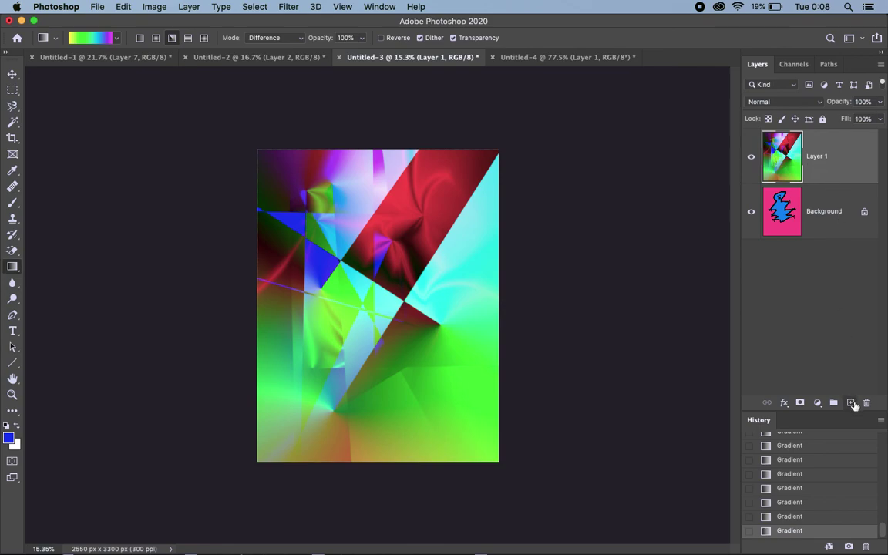
Draw an upward Angle gradient from the canvas centre on a new layer above Layer 1, with the layer's blend mode set to Linear Burn
{"action": "left_click", "coordinate": [851, 402]}
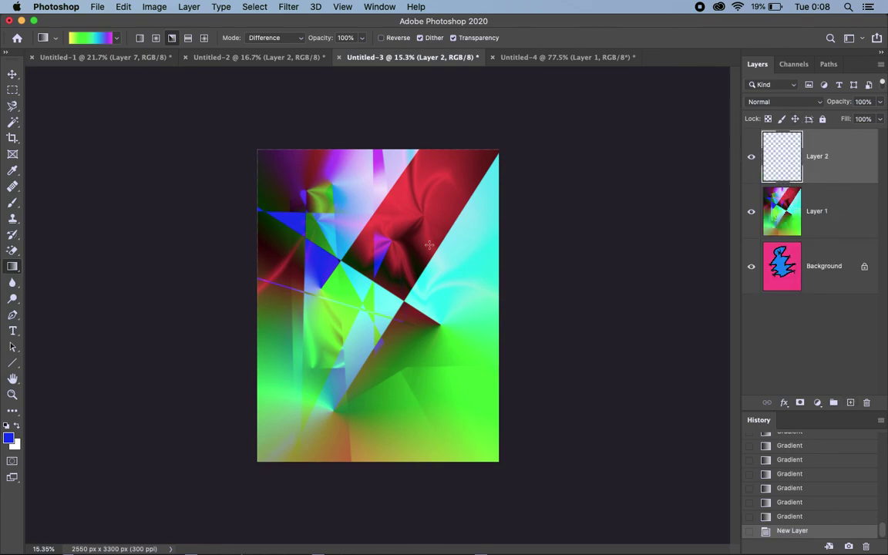
{"action": "left_click_drag", "start_coordinate": [370, 304], "coordinate": [375, 238]}
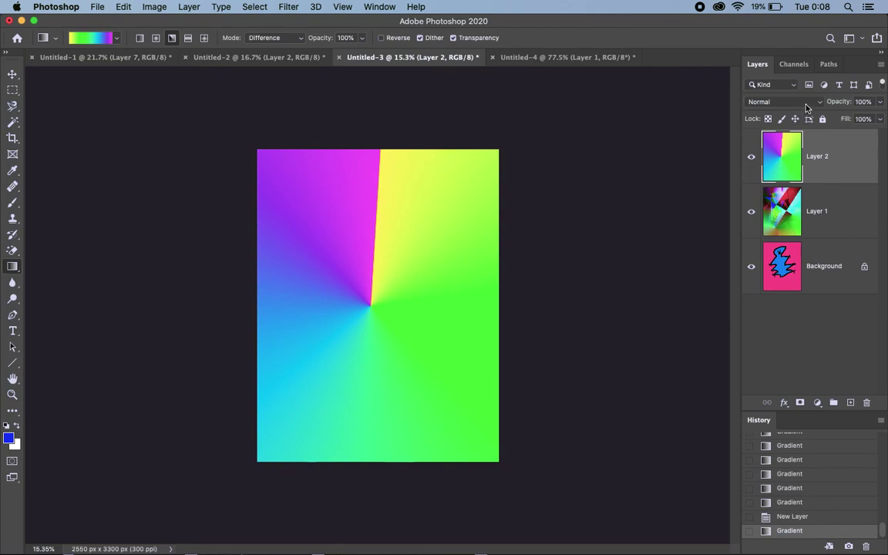
{"action": "left_click", "coordinate": [782, 101]}
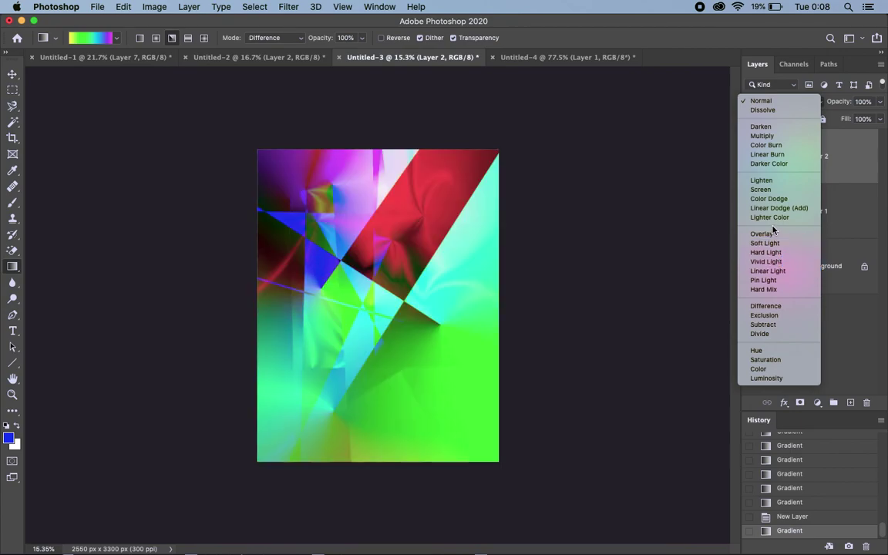
{"action": "left_click", "coordinate": [770, 156]}
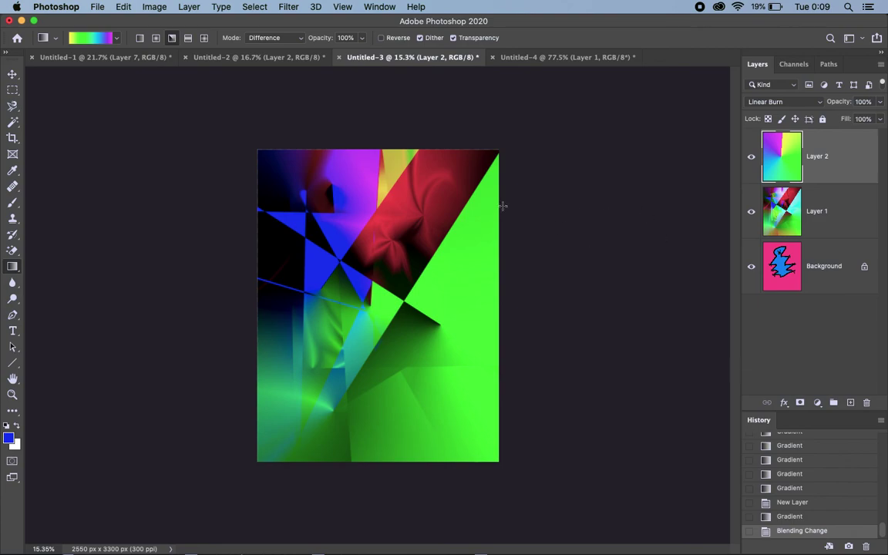
{"action": "key", "text": "super+shift+5"}
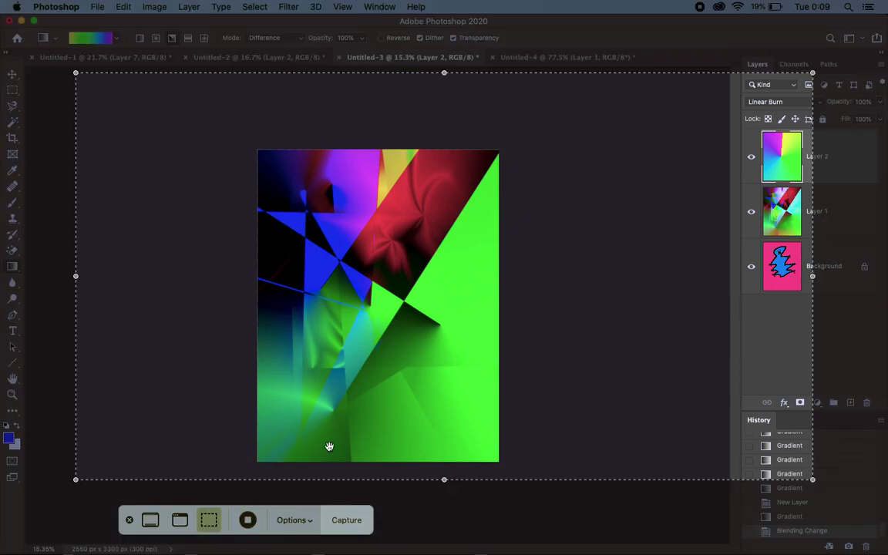